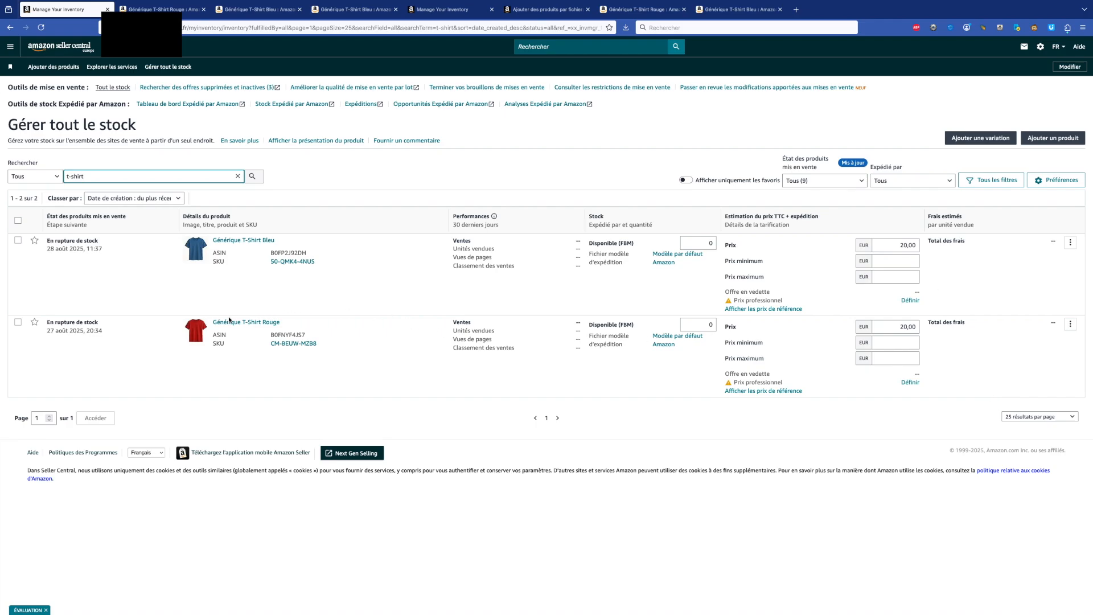
Open the Générique T-Shirt Rouge listing for editing and start creating variations for it with Couleur as the variation type.
click(1070, 324)
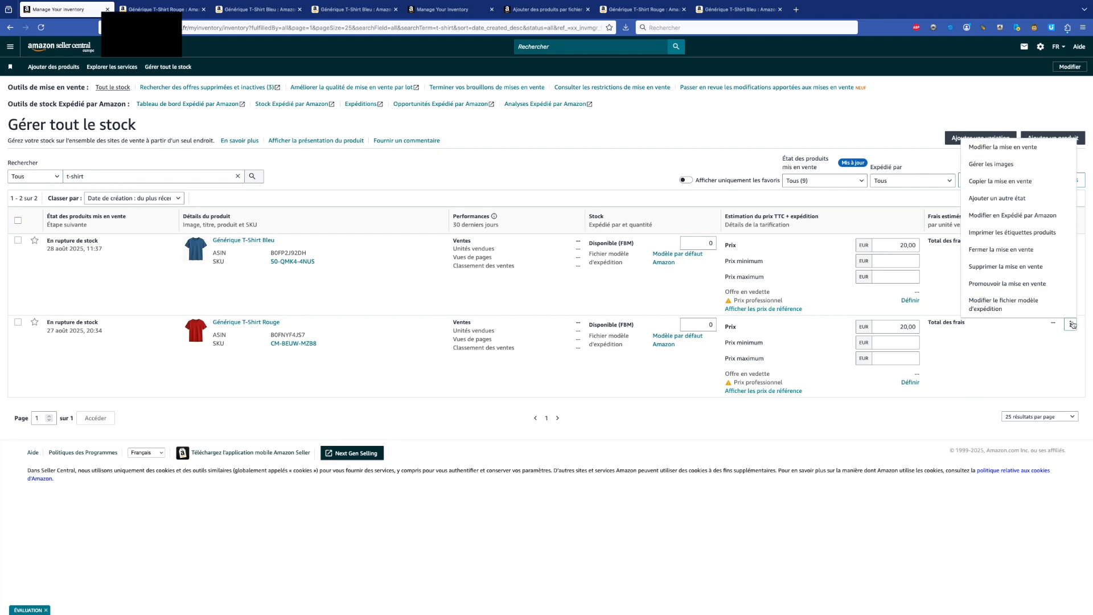
click(1016, 147)
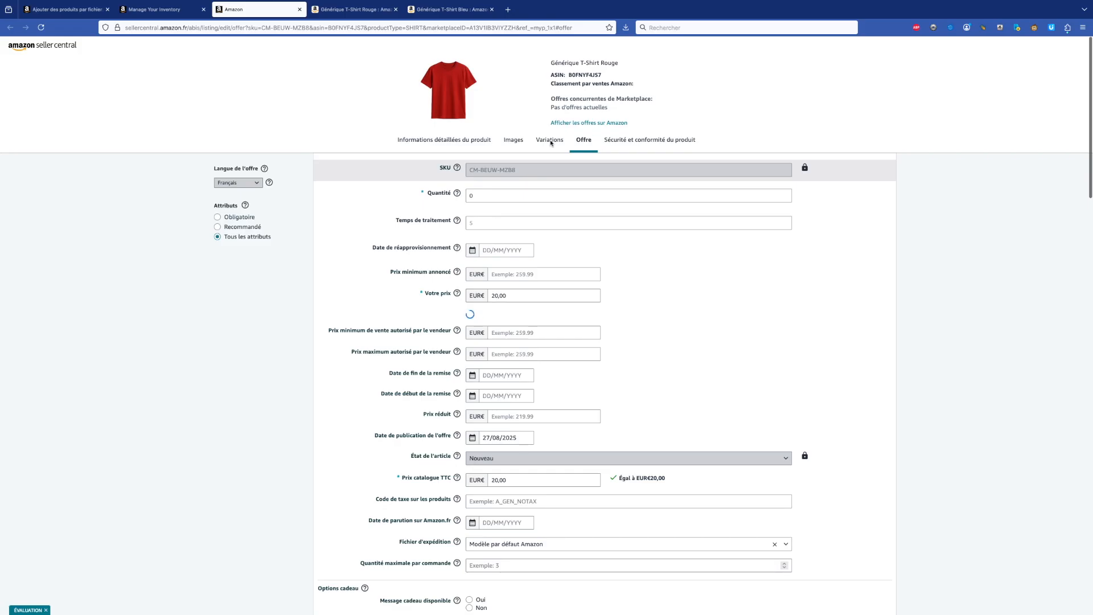
click(550, 140)
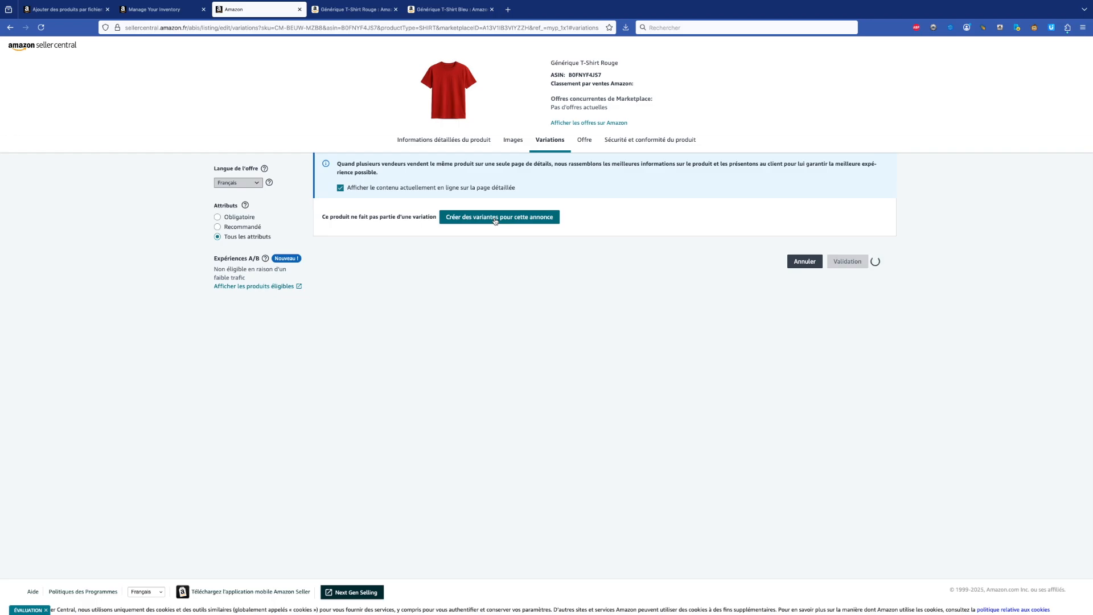
click(495, 221)
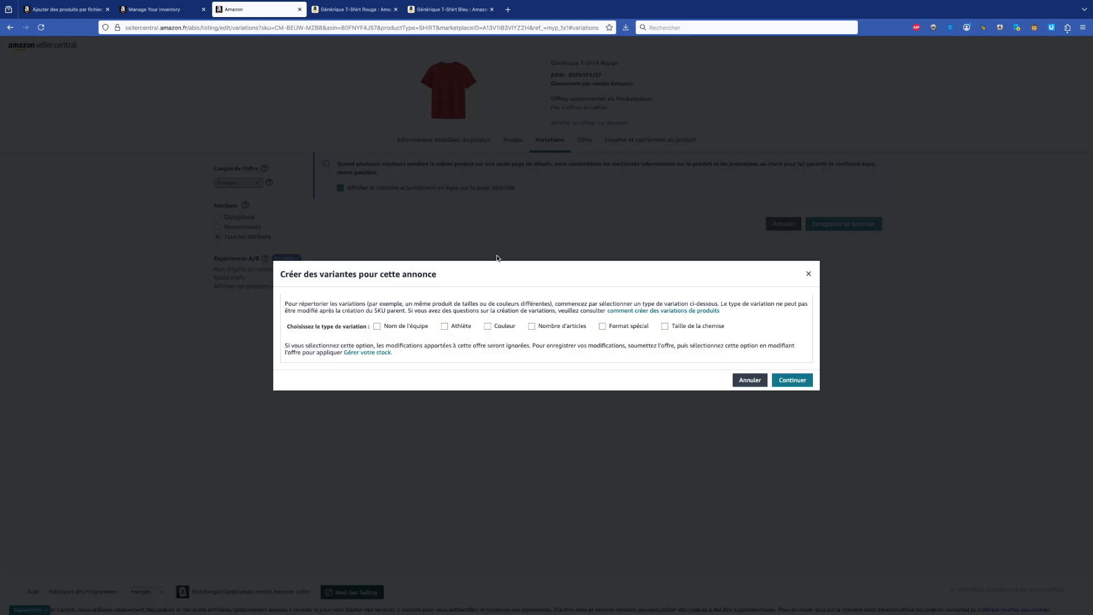
click(487, 328)
click(796, 382)
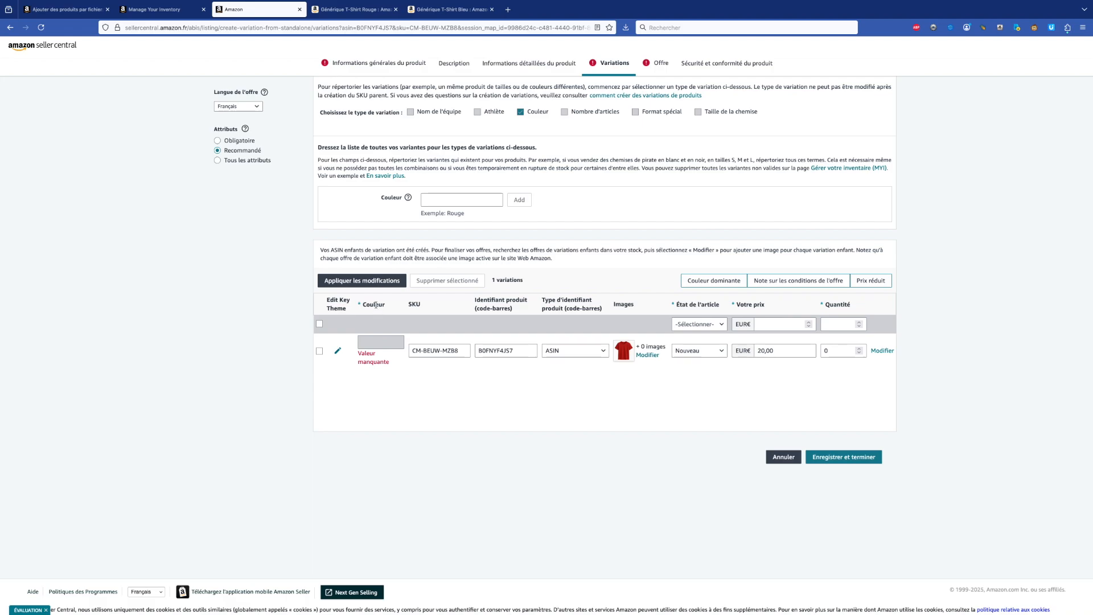
Set the existing red variant's Couleur value to Rouge and try to save the variation family.
click(338, 351)
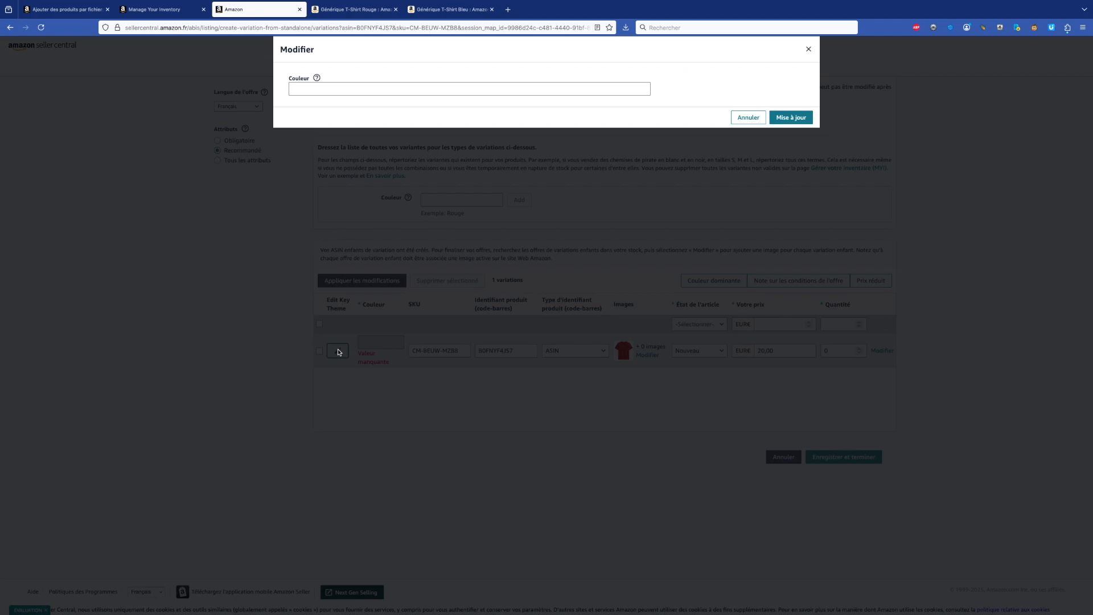
click(359, 88)
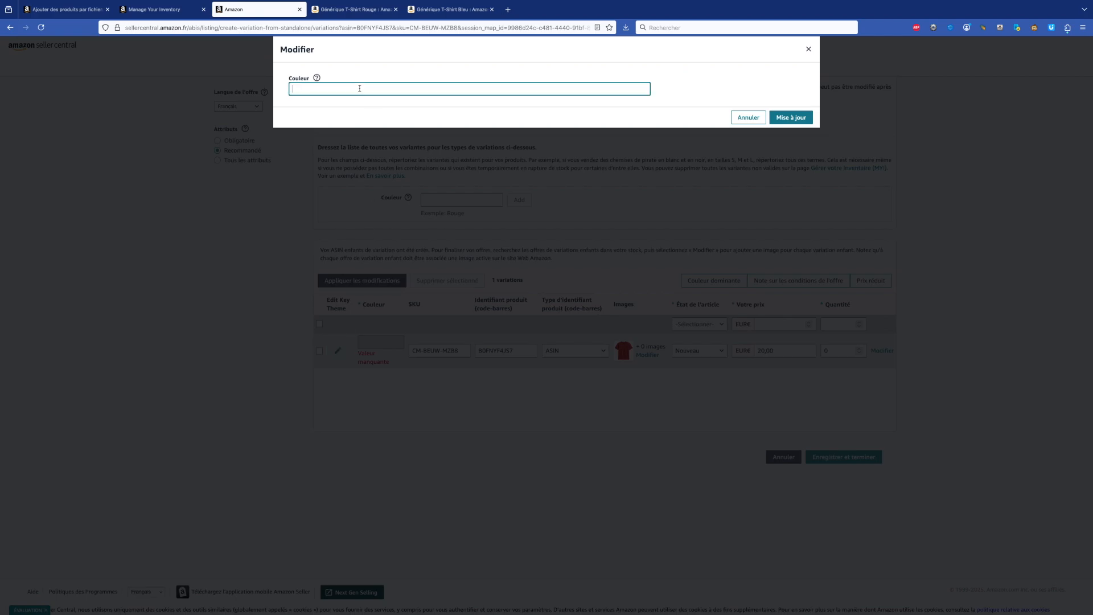
text(Rouge)
click(792, 118)
click(854, 457)
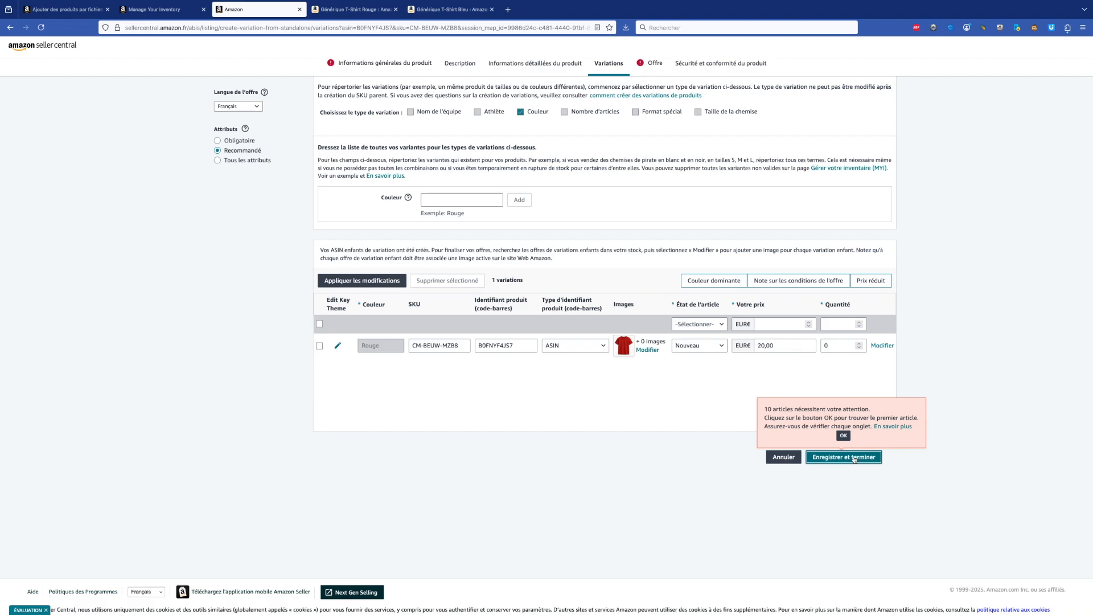
click(843, 436)
Fill in the parent product's item name as "T-shirt parent" in the general product information.
click(380, 66)
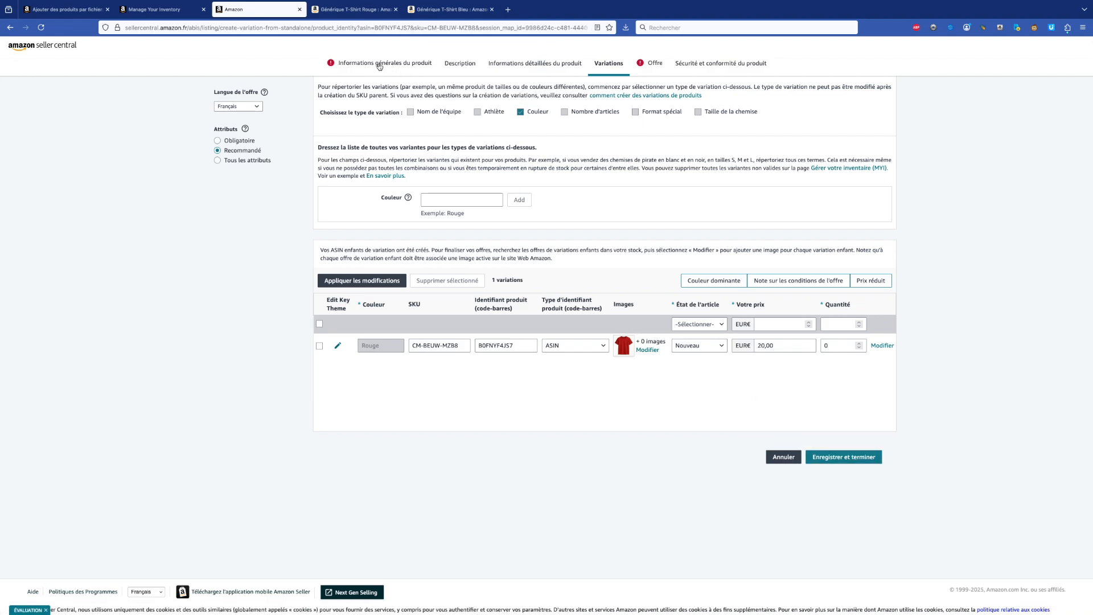
click(557, 104)
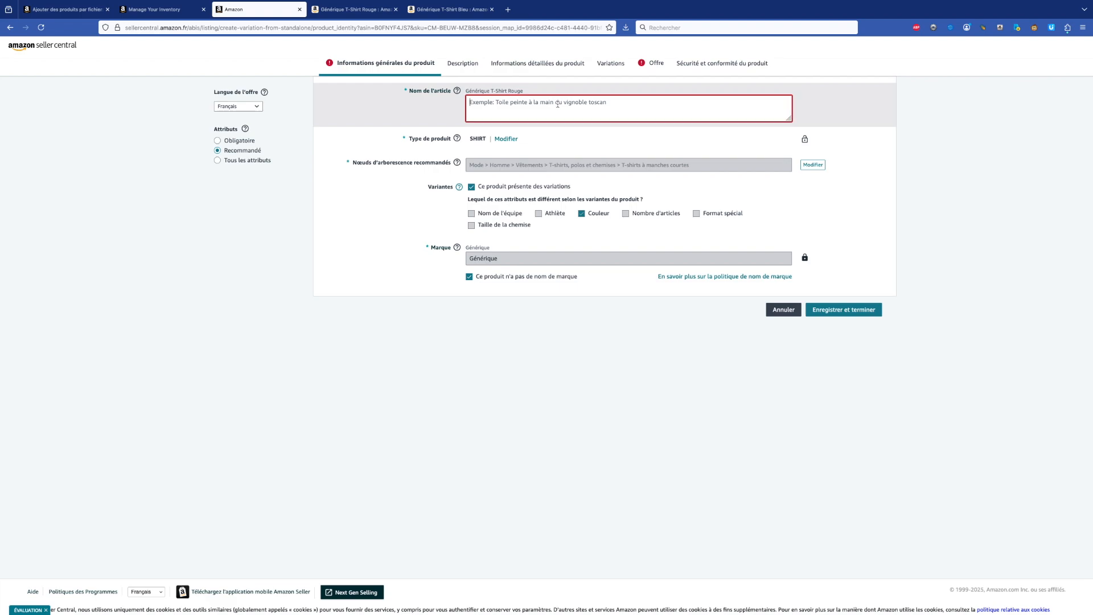
text(T-shirt vparent)
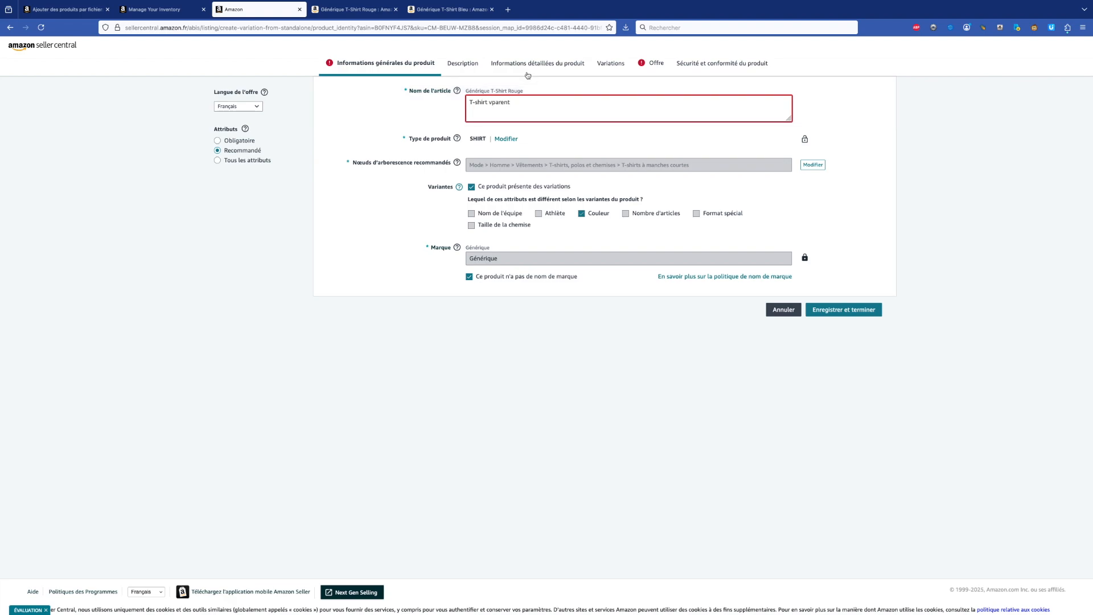
click(492, 103)
key(BackSpace)
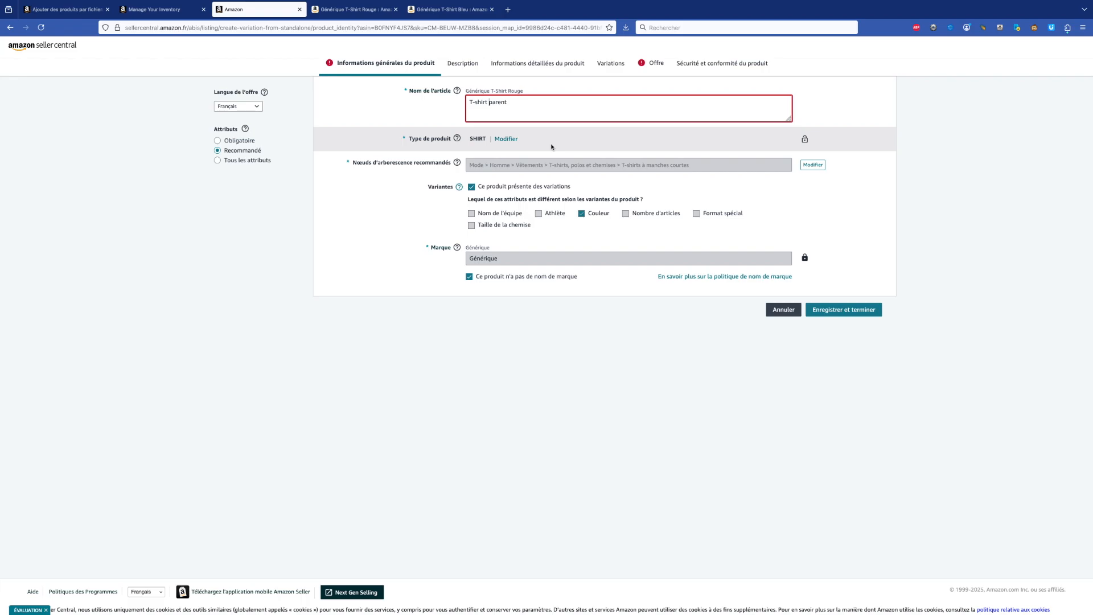
Complete the parent's offer with a catalogue price of 20 EUR and the Modèle par défaut Amazon shipping template, and save it.
click(657, 63)
click(537, 116)
text(20)
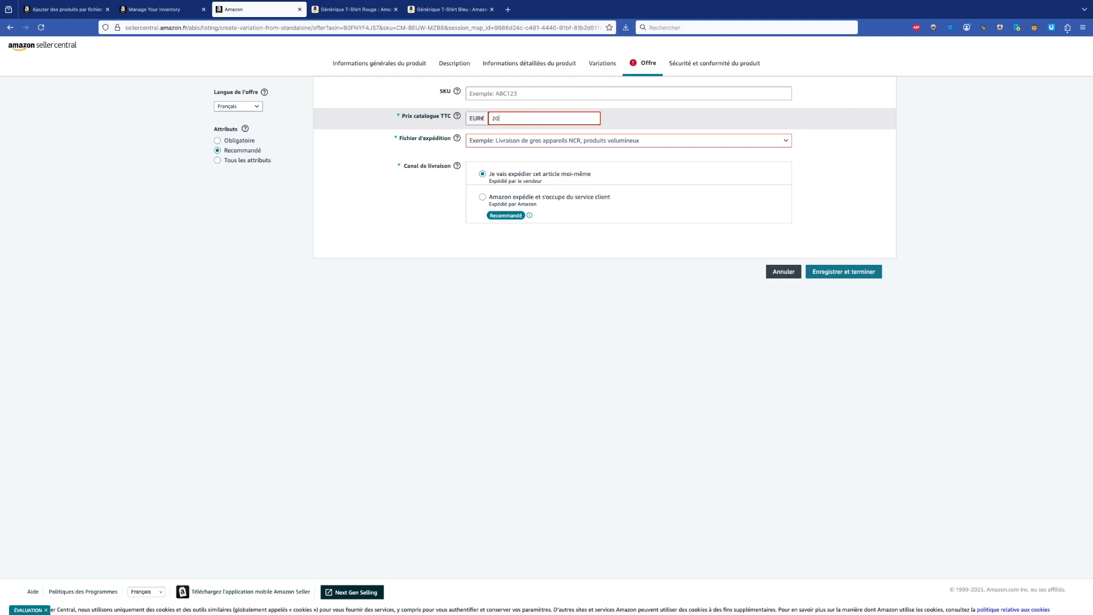
click(780, 144)
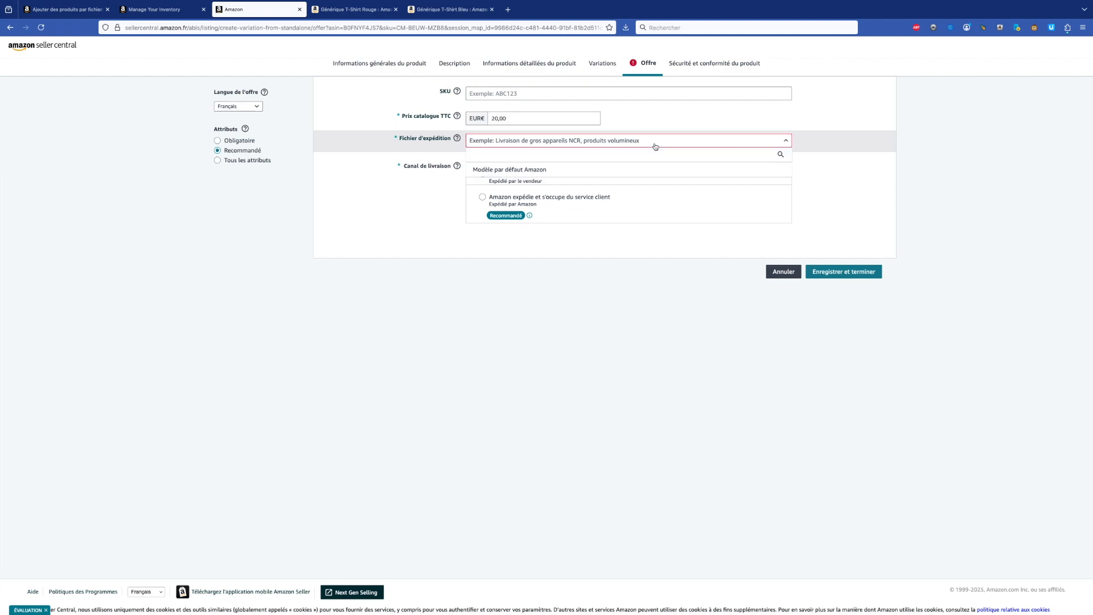
click(524, 170)
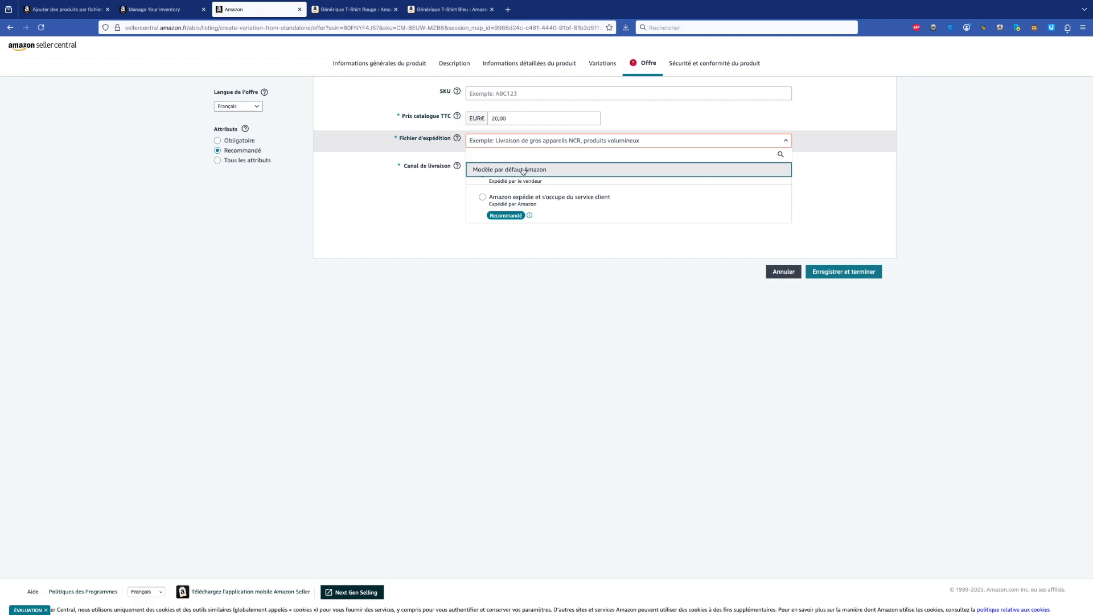
click(862, 271)
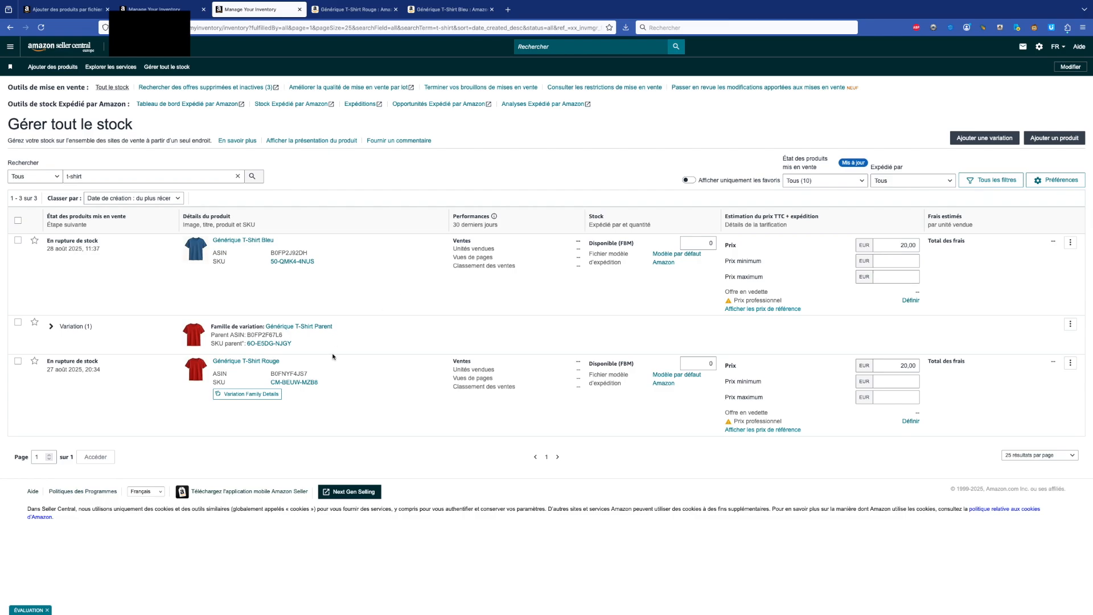
Expand the Générique T-Shirt Parent variation family in the inventory and examine how the parent and its red child listing are displayed.
drag(343, 344, 2, 332)
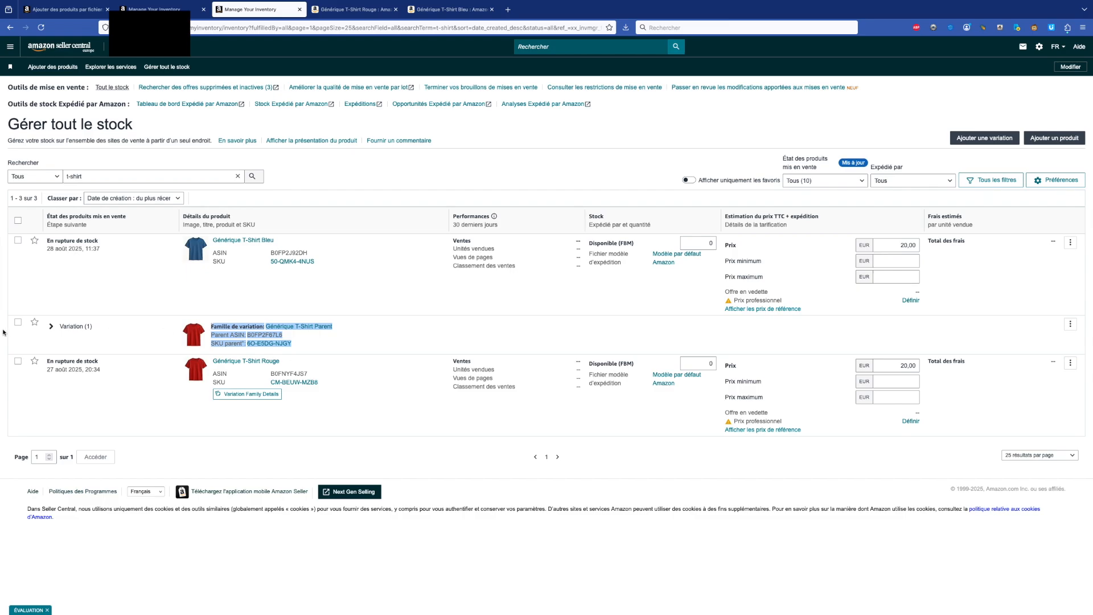
click(51, 327)
drag(379, 405, 196, 389)
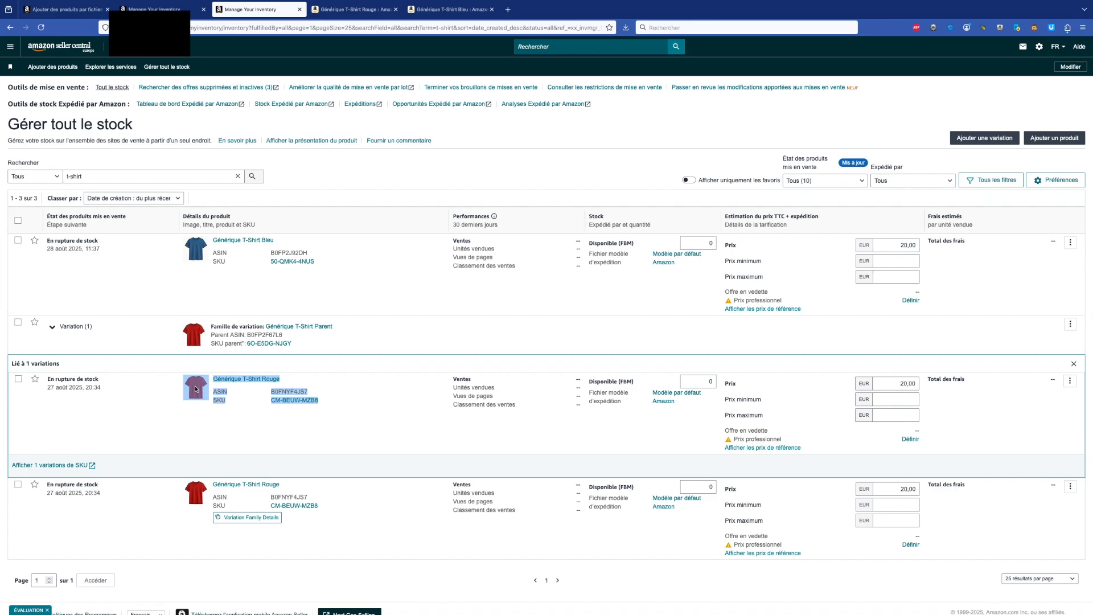
drag(356, 327, 220, 322)
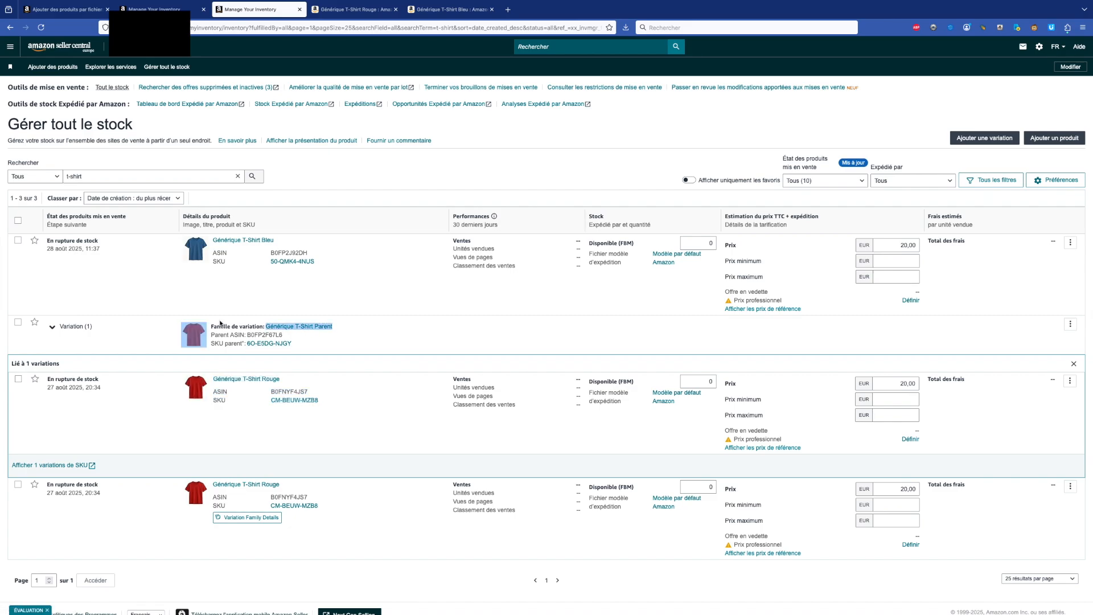
drag(358, 510, 100, 494)
click(29, 487)
drag(29, 487, 60, 485)
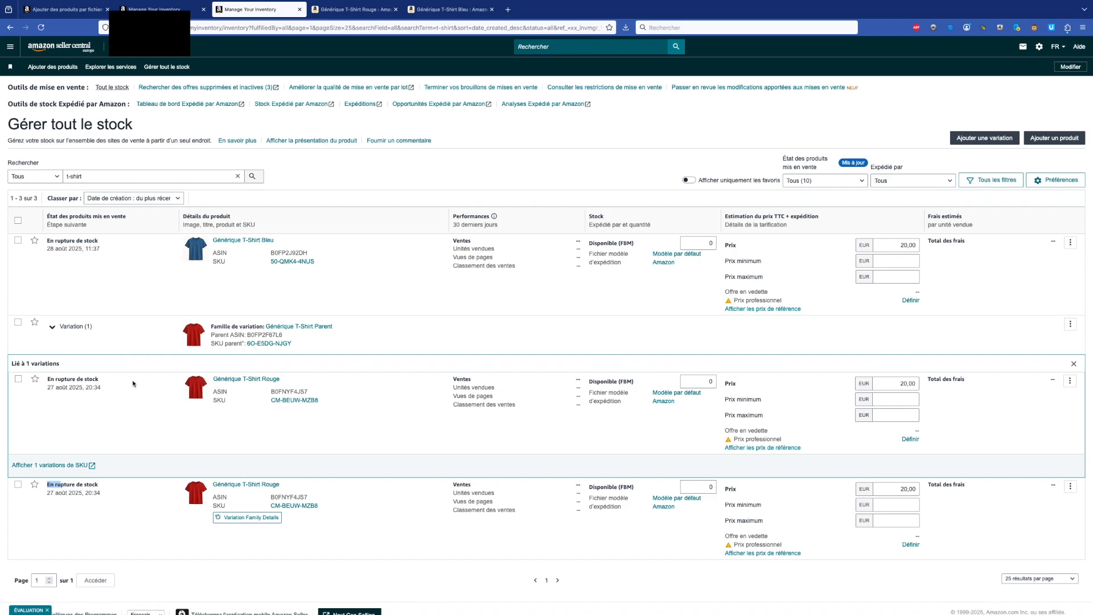
click(311, 437)
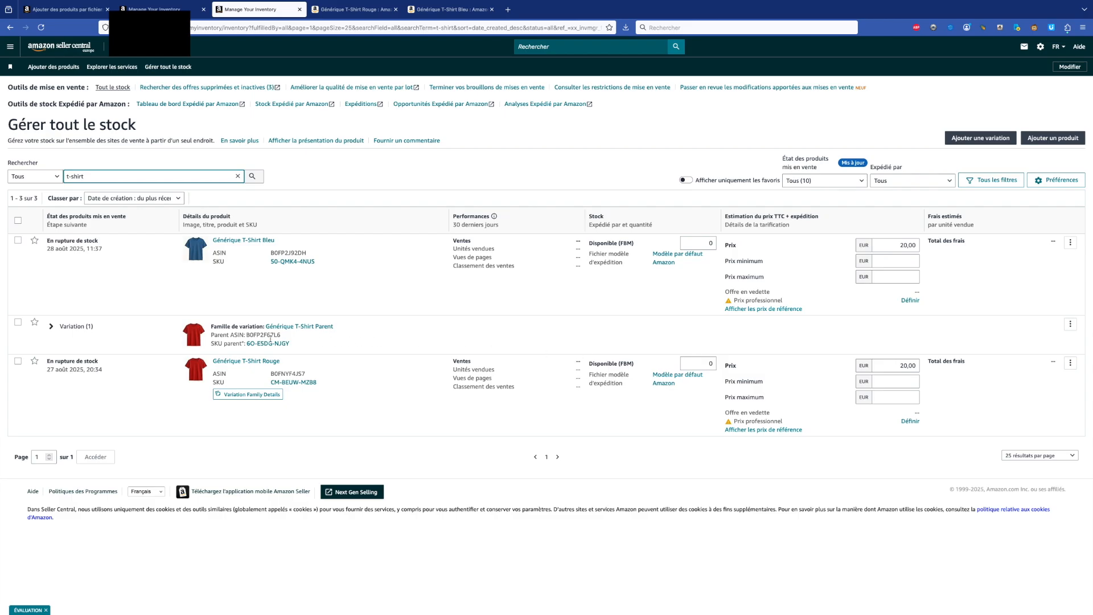
Open the Générique T-Shirt Parent listing for editing and display its variations.
drag(360, 328, 211, 326)
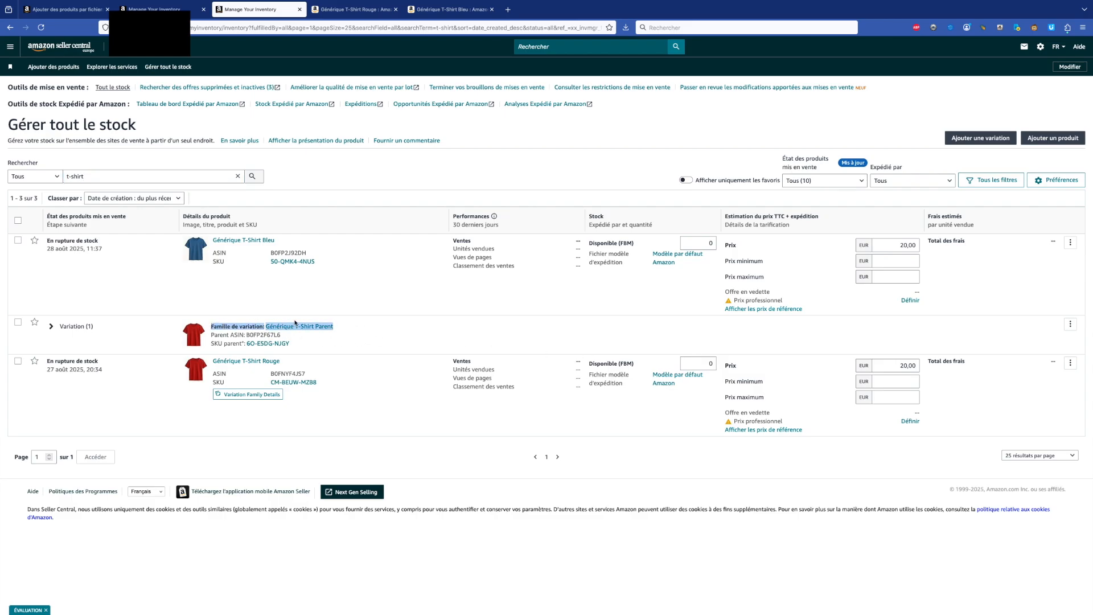
click(1070, 324)
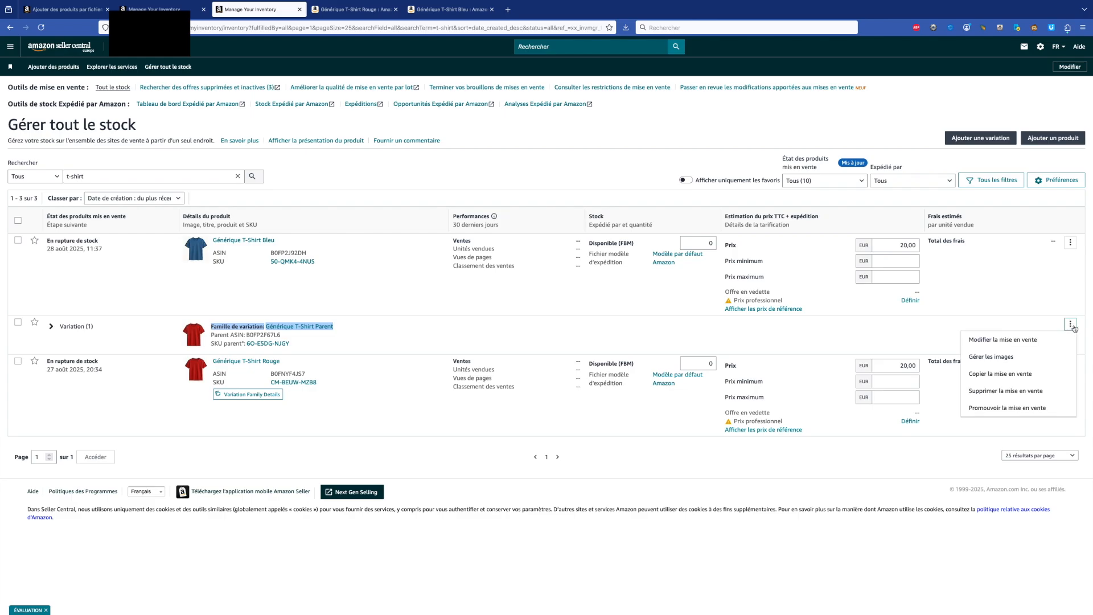
click(995, 341)
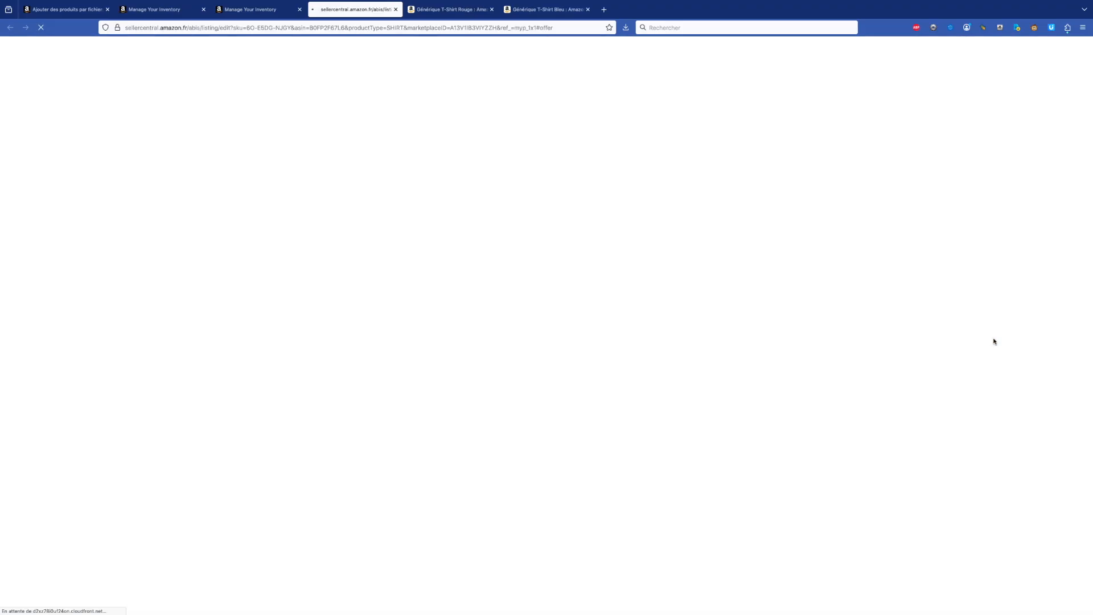
click(548, 140)
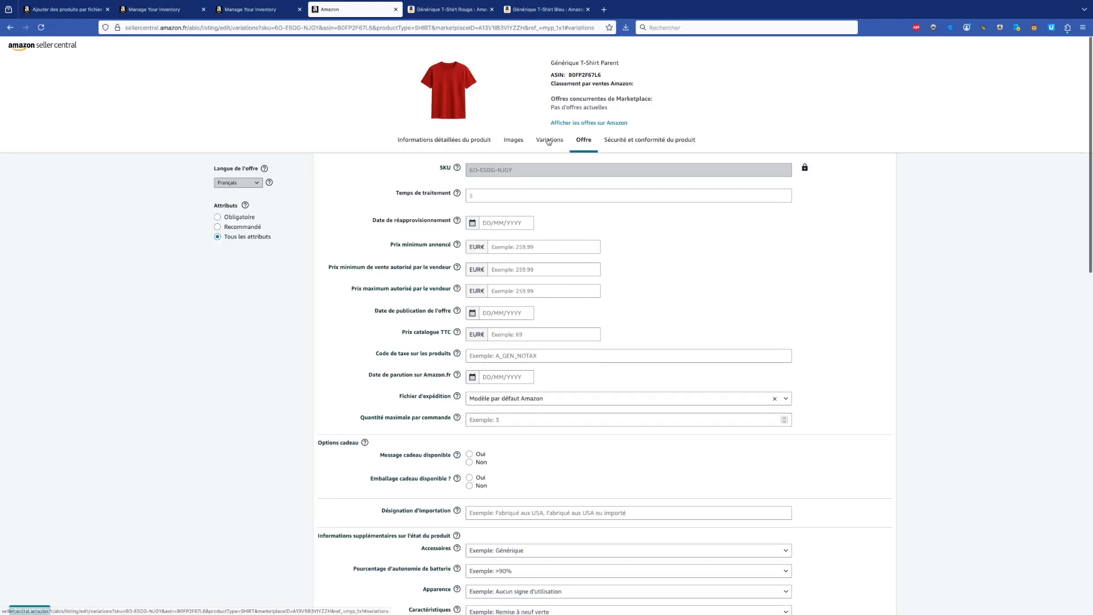
Copy the Générique T-Shirt Bleu SKU from the inventory and add it to the parent's variations as an existing standalone offer.
click(246, 14)
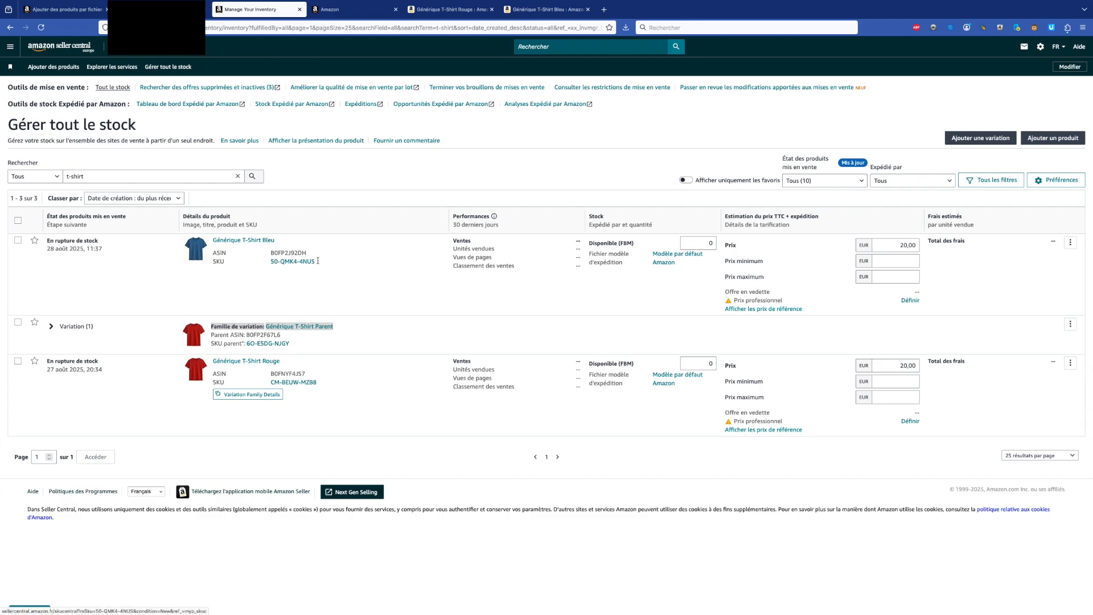
drag(271, 262, 314, 262)
key(ctrl+c)
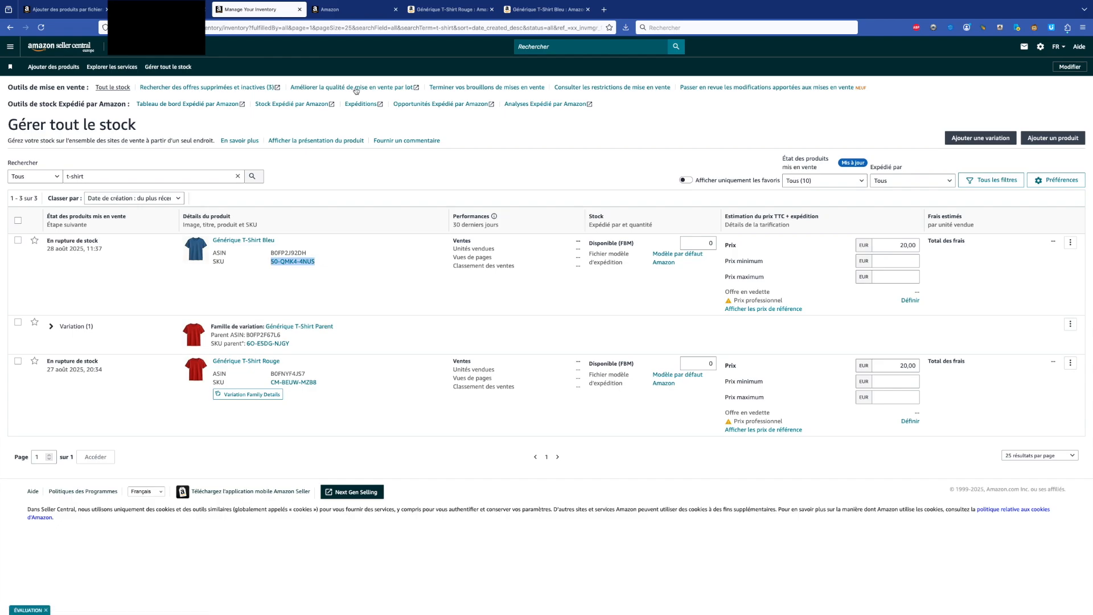
click(349, 13)
click(455, 355)
key(ctrl+v)
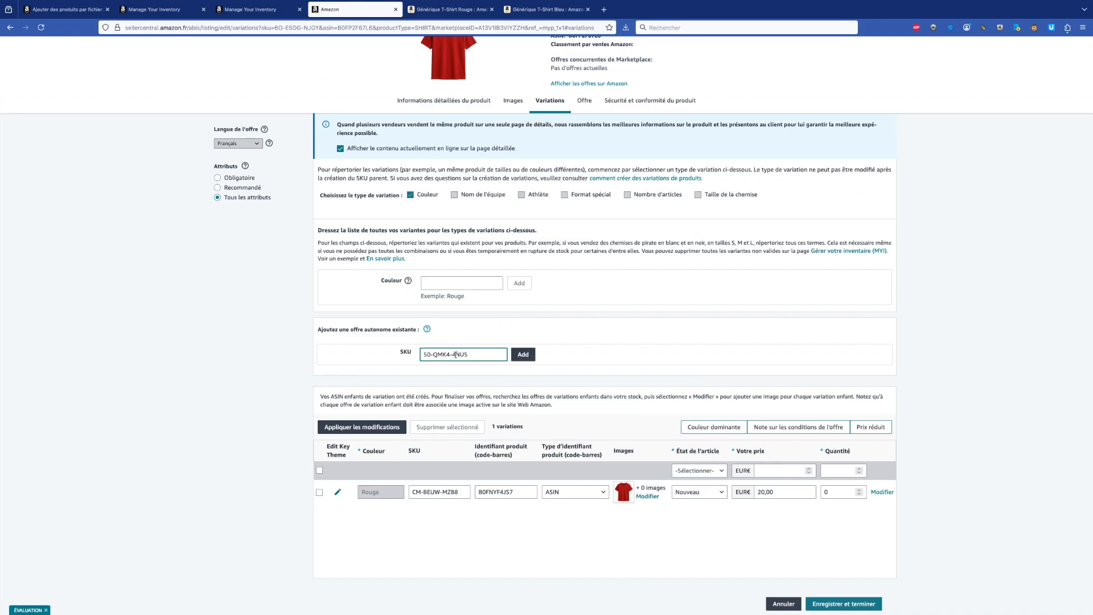
click(521, 356)
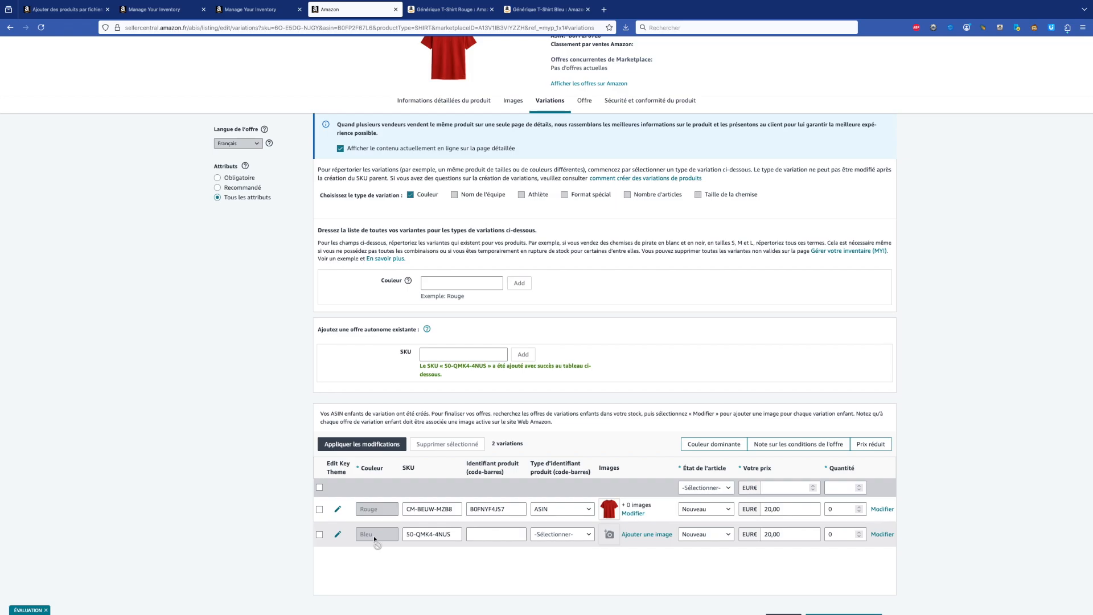
Copy the blue T-shirt's ASIN B0FP2J92DH from the inventory into the Bleu variant's product identifier and set the identifier type to ASIN.
click(282, 10)
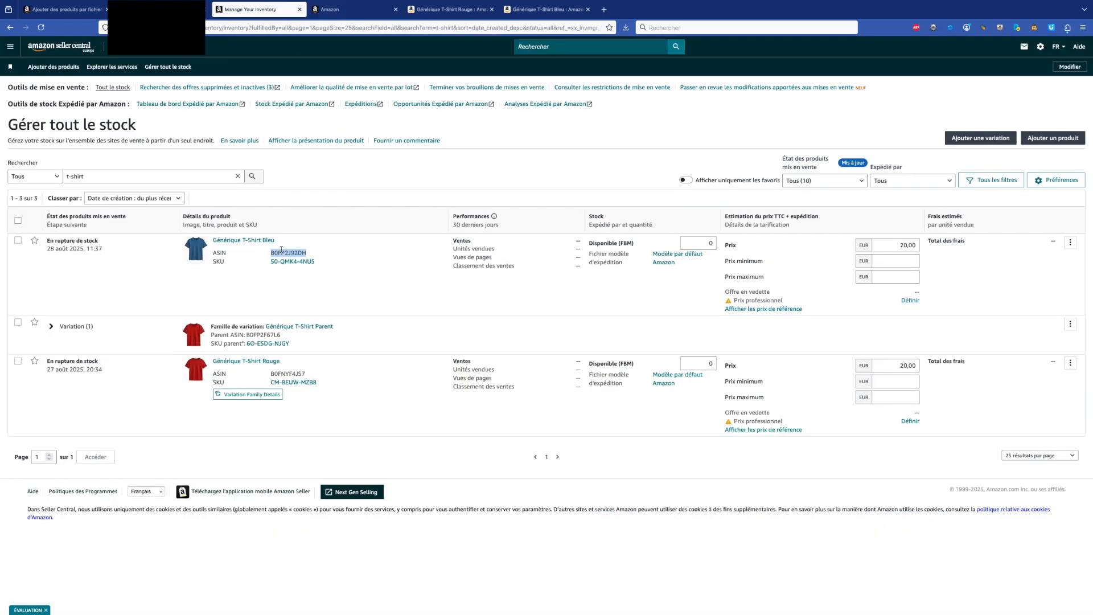
click(349, 9)
click(495, 534)
text(B0FP2J92DH)
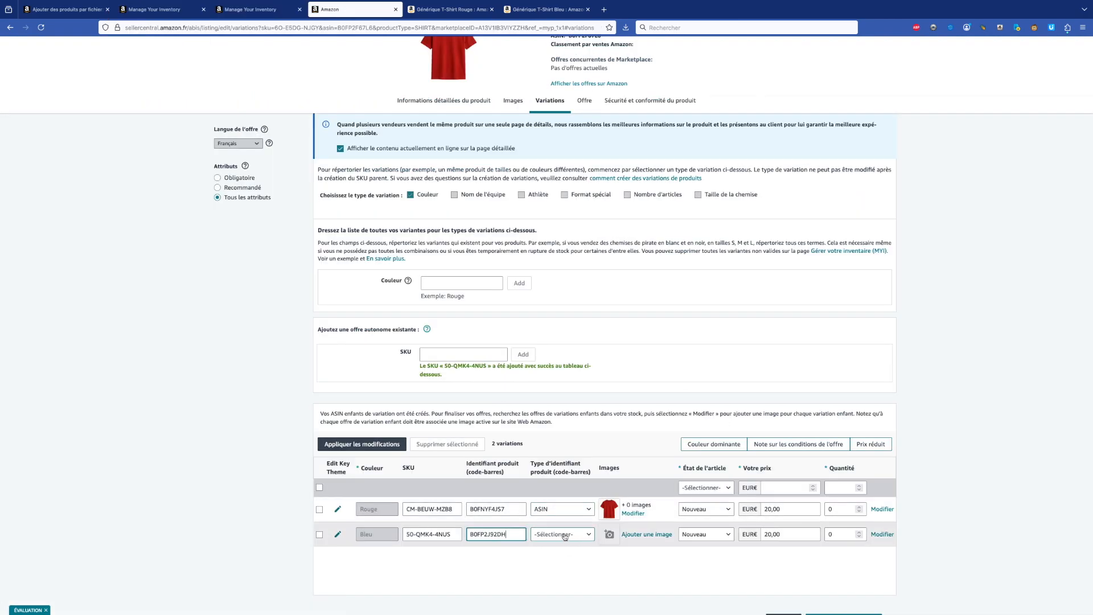
click(565, 535)
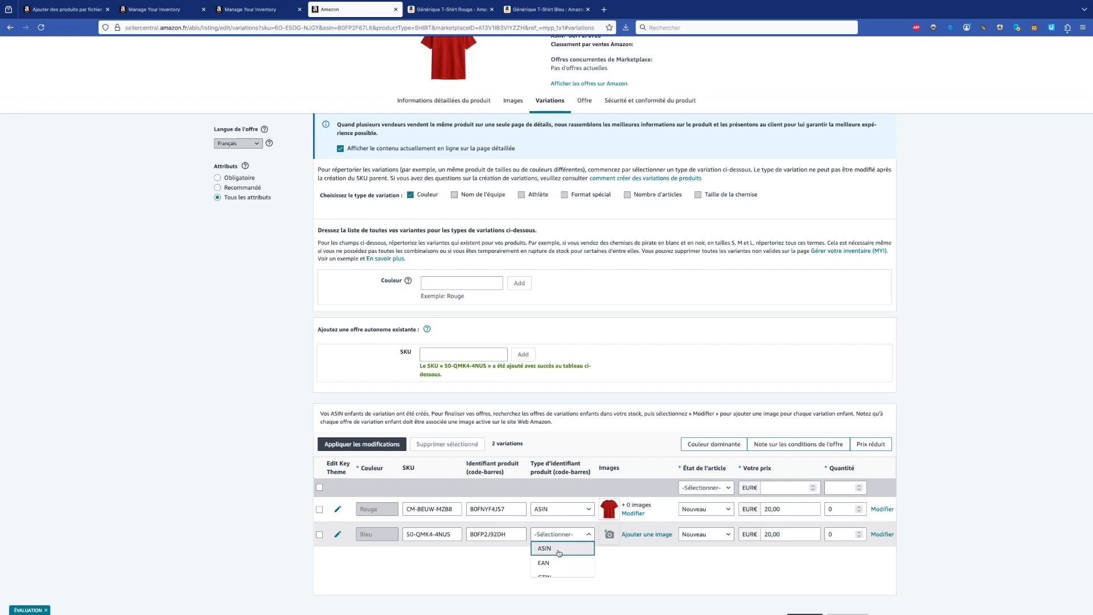
click(559, 553)
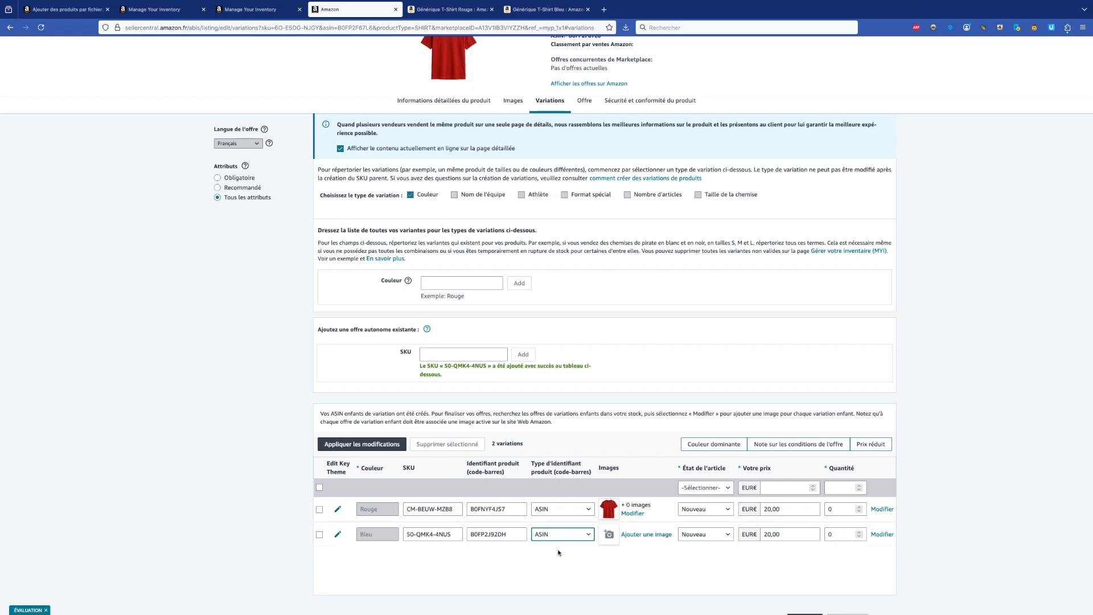
Try to save the parent listing with the Rouge and Bleu variants, and cancel the edit to return to the inventory.
scroll(1013, 481, down, 2)
click(865, 542)
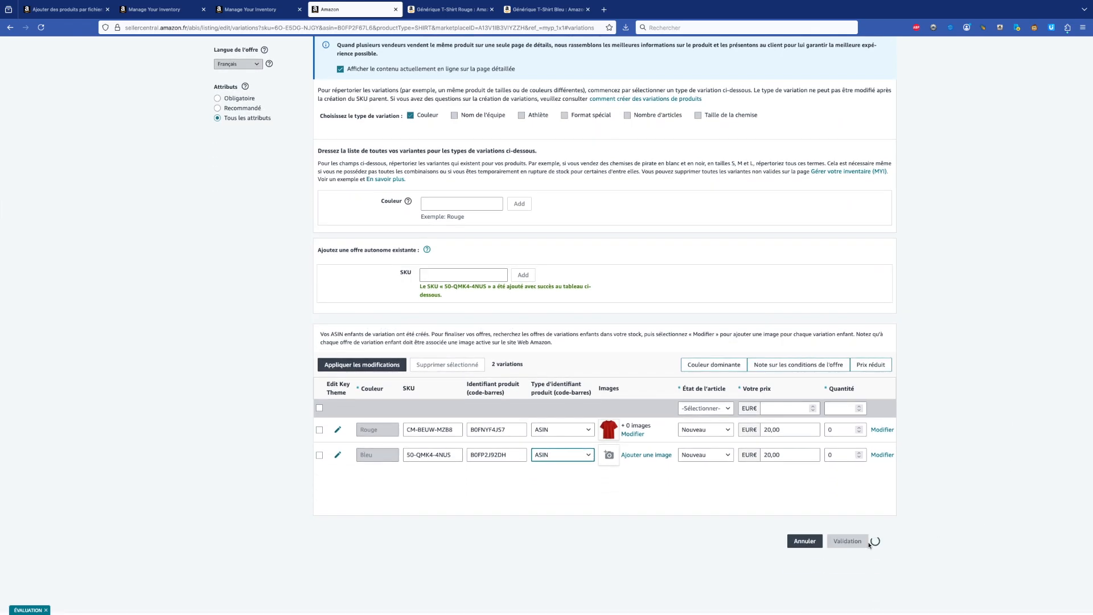
scroll(863, 544, down, 1)
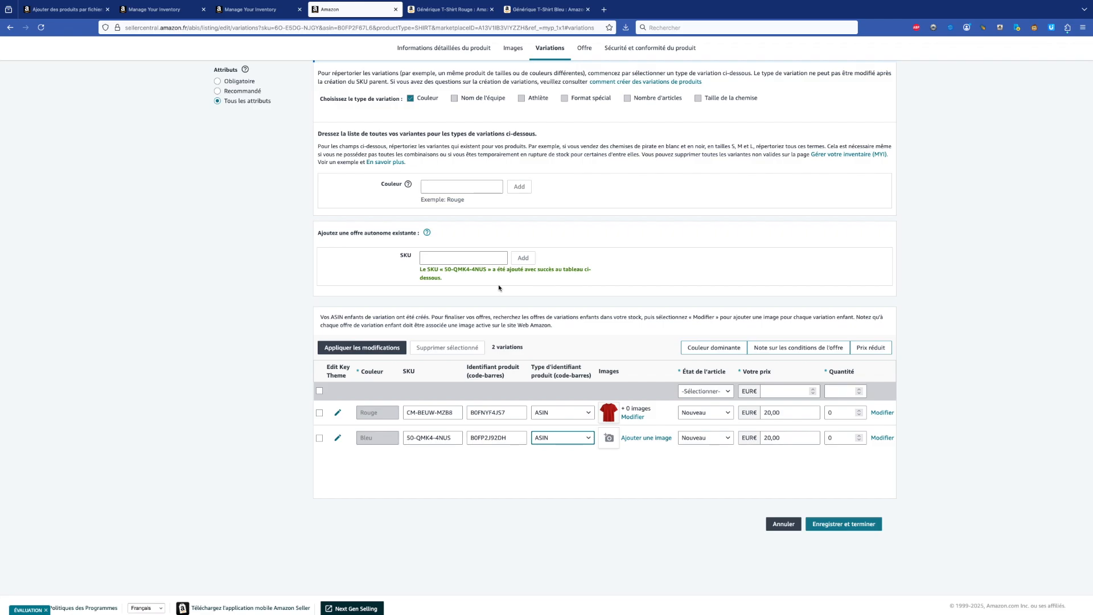
click(784, 525)
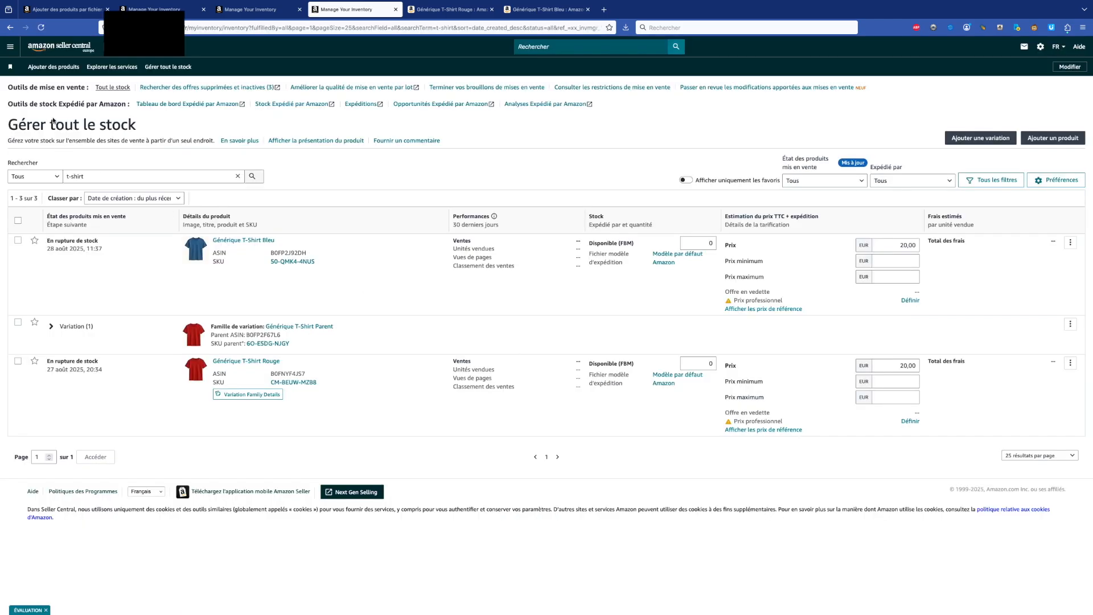
Go to adding products by file and choose the blank product spreadsheet for products not currently in the Amazon catalogue.
click(10, 47)
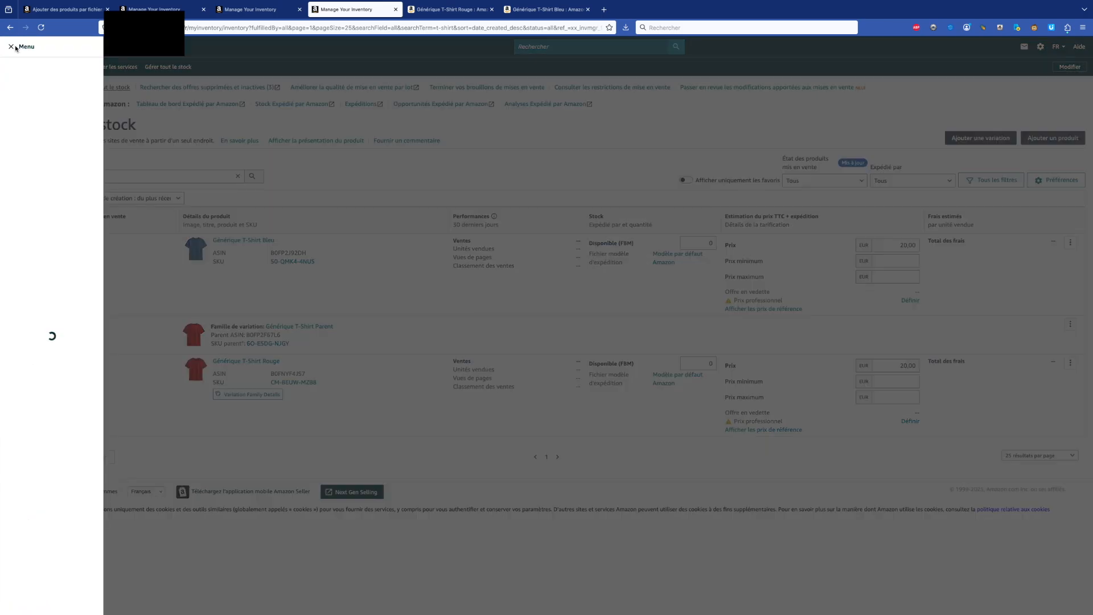
mouse_move(23, 72)
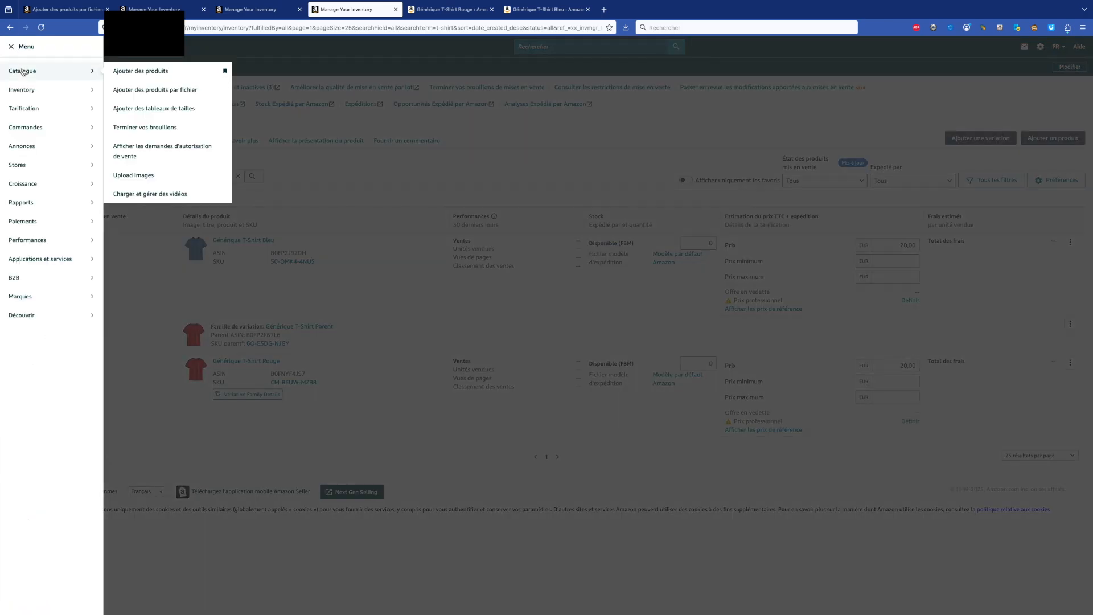
click(138, 93)
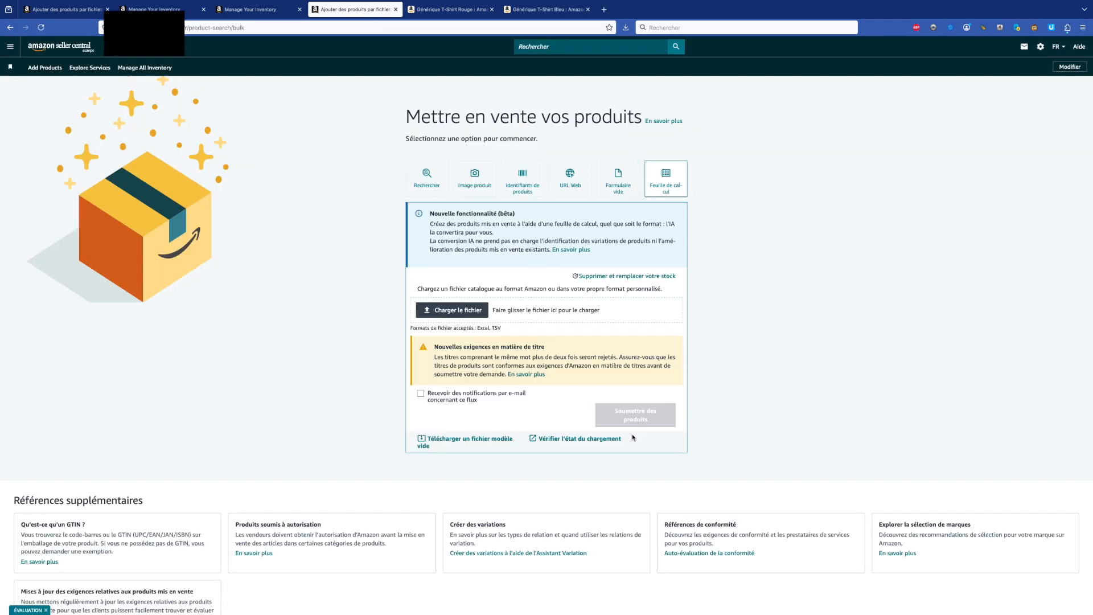
click(462, 440)
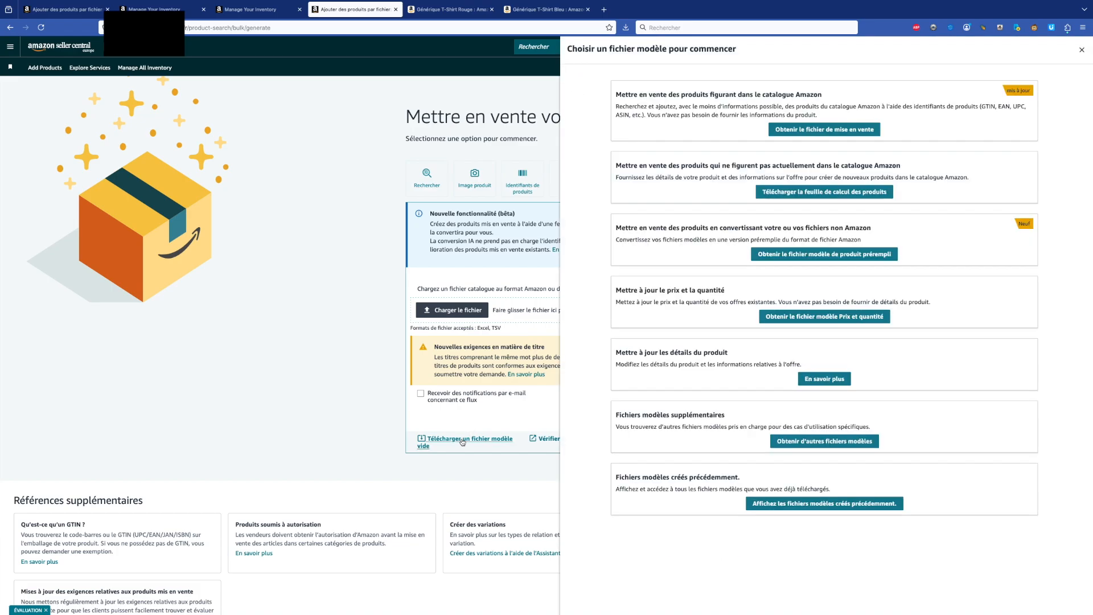
drag(618, 167, 909, 169)
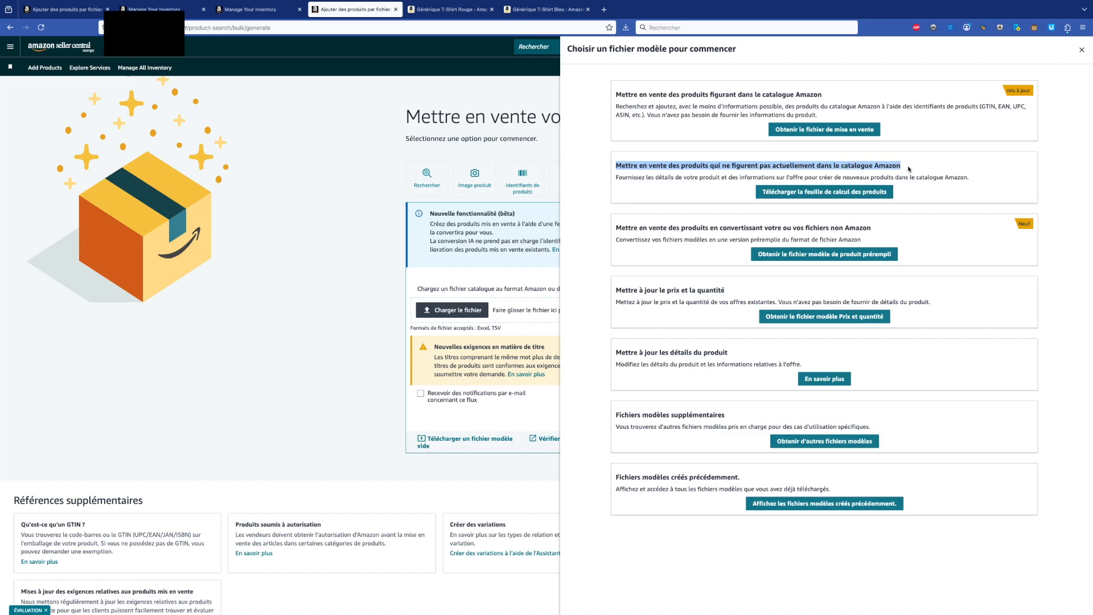
click(815, 193)
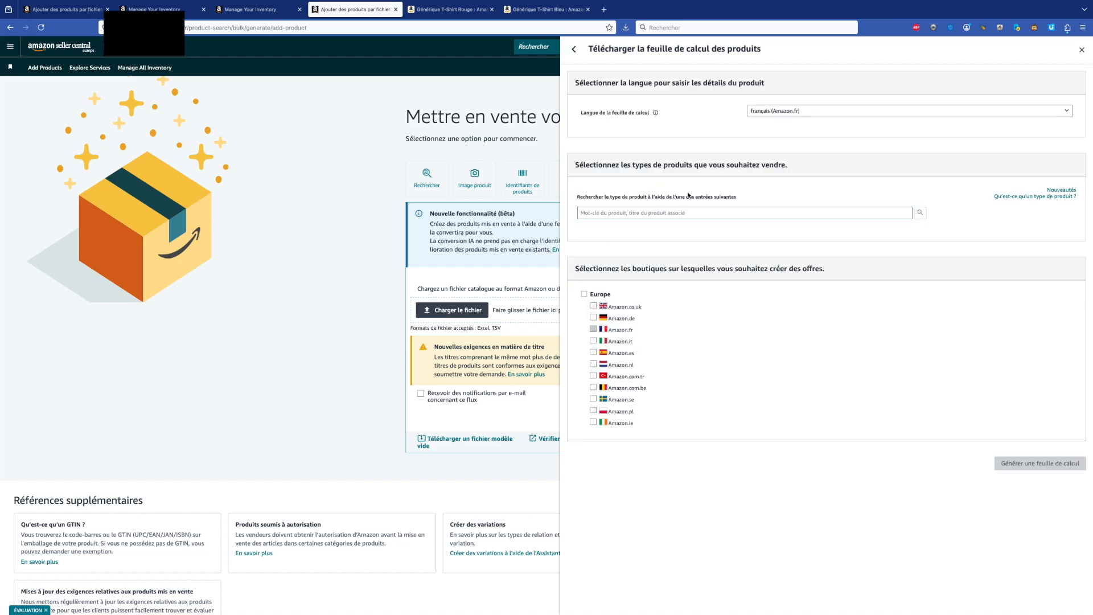
Search the spreadsheet's product types for "t-shirt" and select the Chemise type.
drag(740, 197, 580, 195)
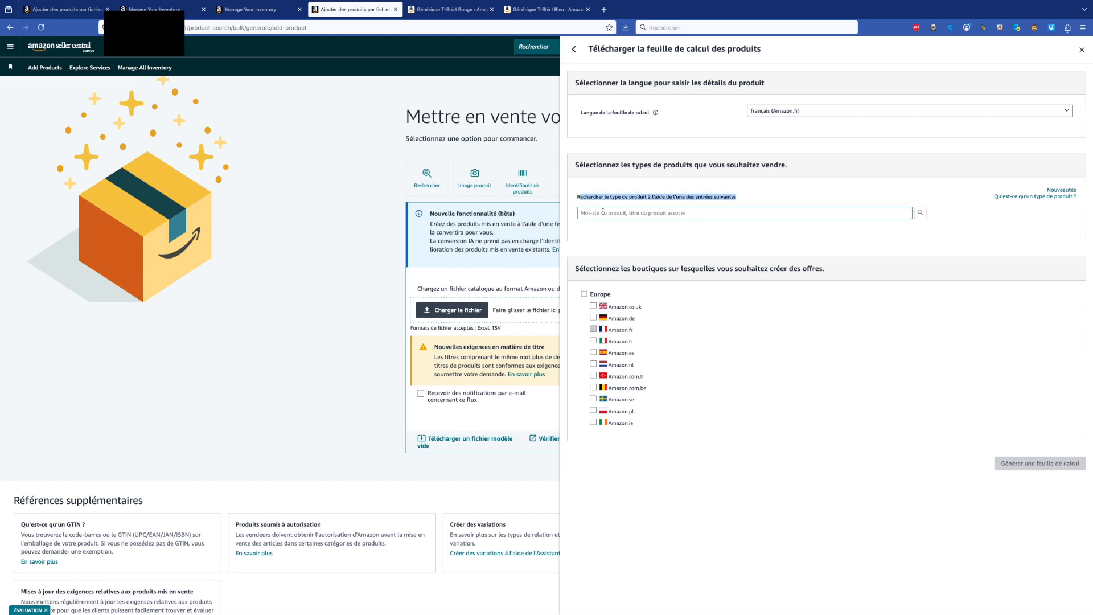
click(603, 212)
text(t-)
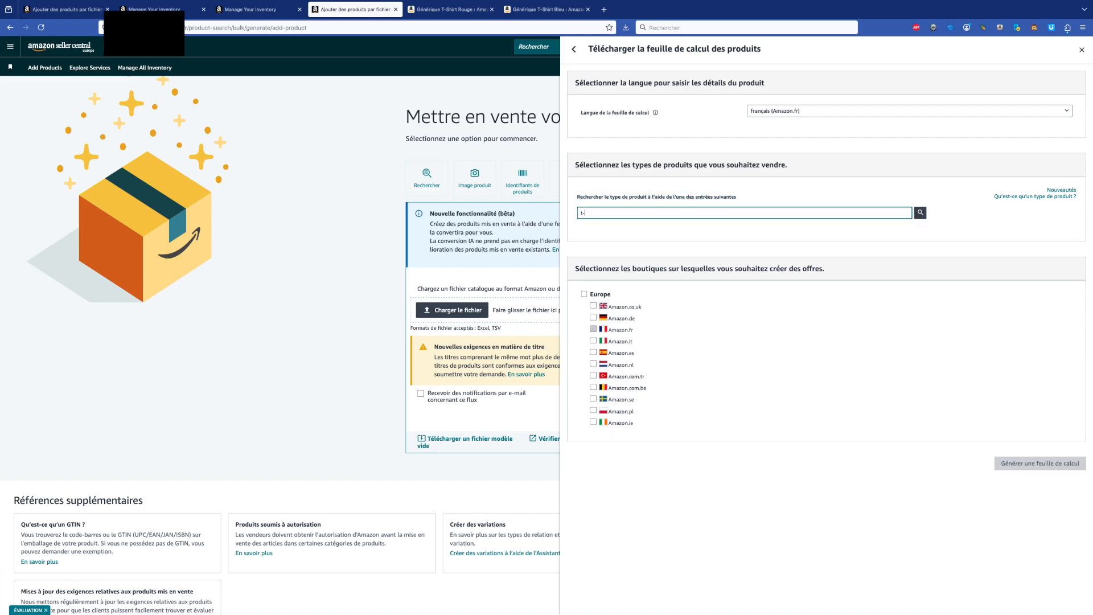
text(shirt)
key(Return)
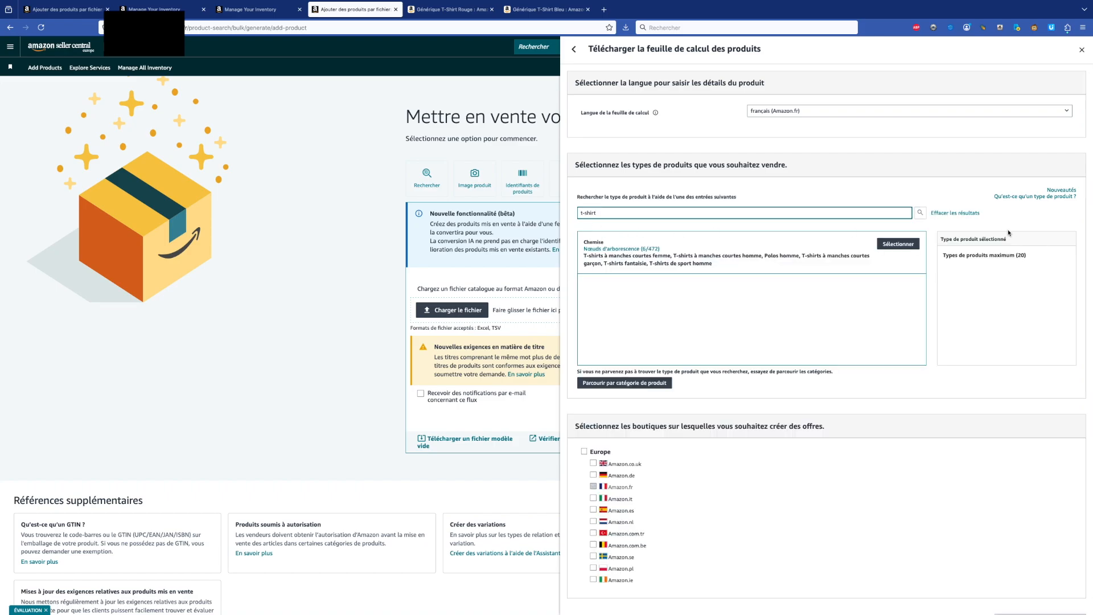
click(897, 244)
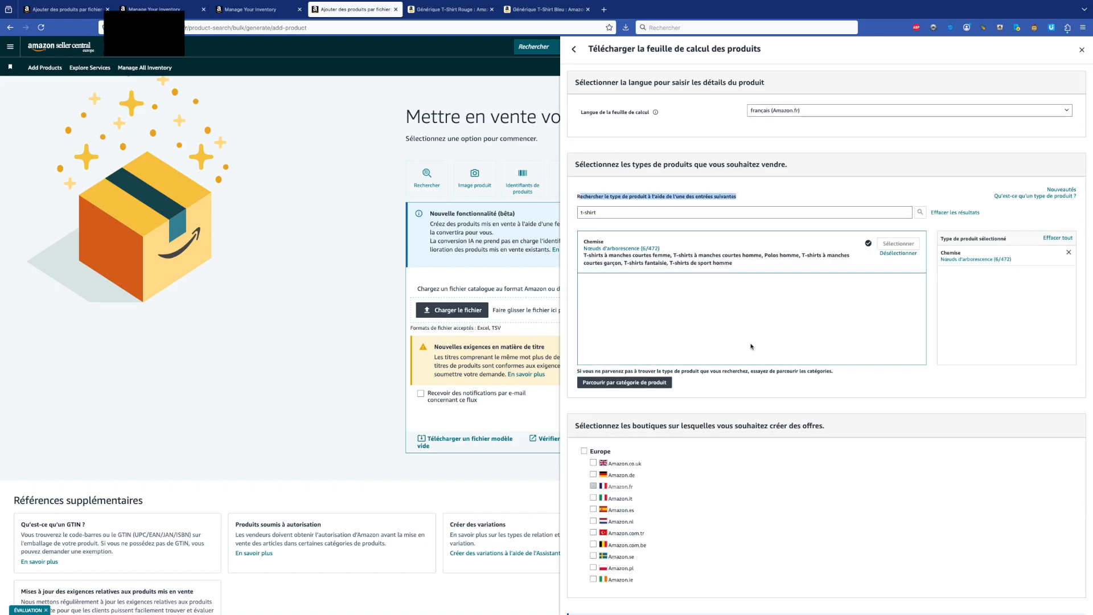
Generate the Chemise product spreadsheet for the Amazon.fr store.
scroll(750, 345, down, 2)
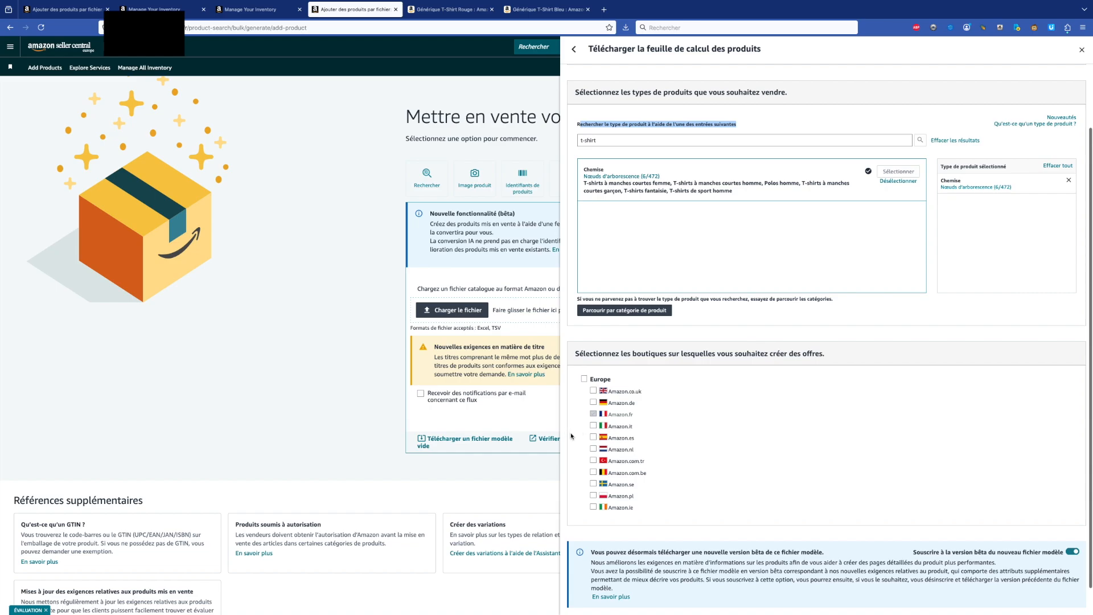
scroll(675, 425, down, 1)
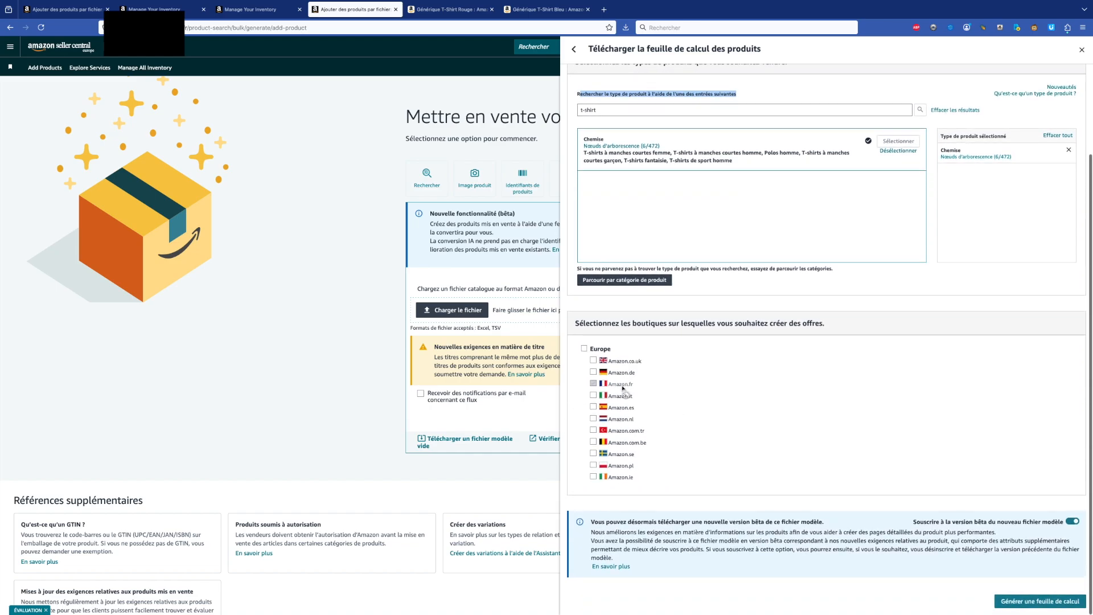
click(1041, 602)
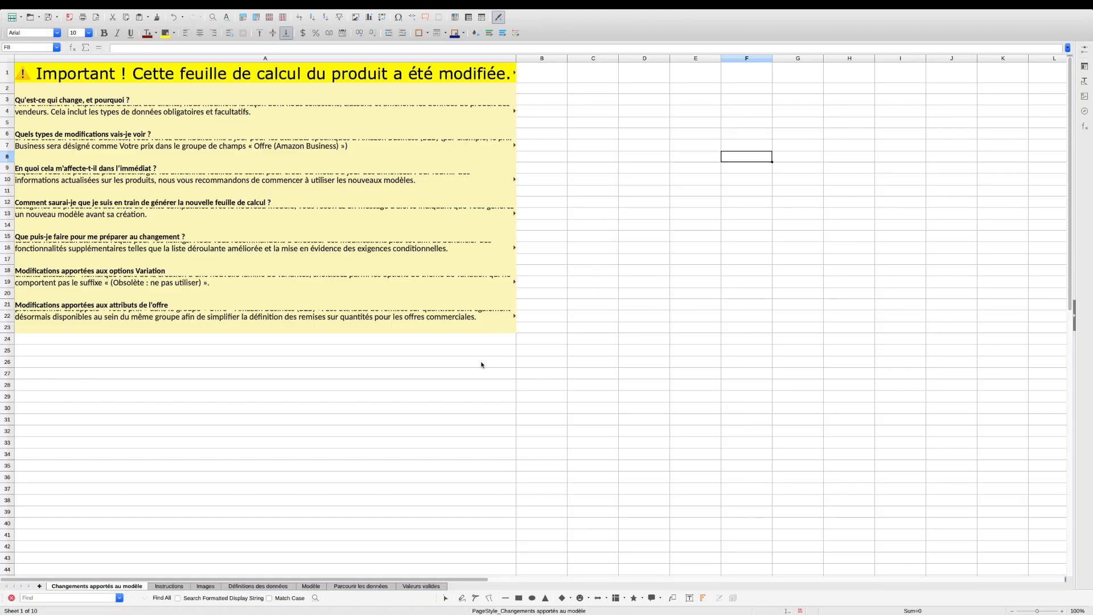
Switch to the product spreadsheet in LibreOffice Calc, open the Modèle sheet and show all its hidden columns.
click(310, 585)
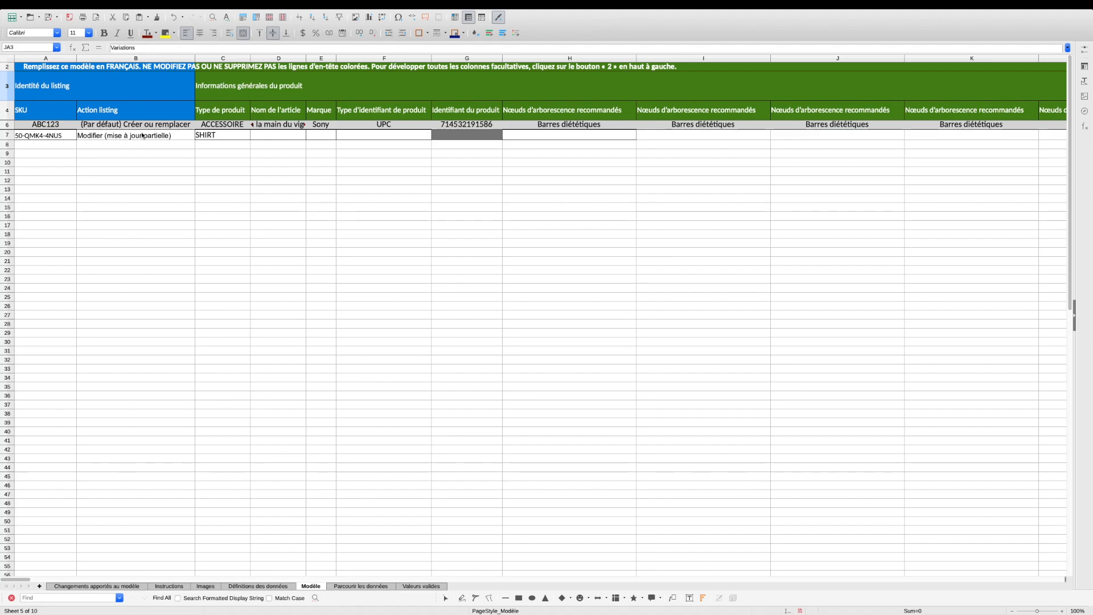
click(134, 244)
key(ctrl+a)
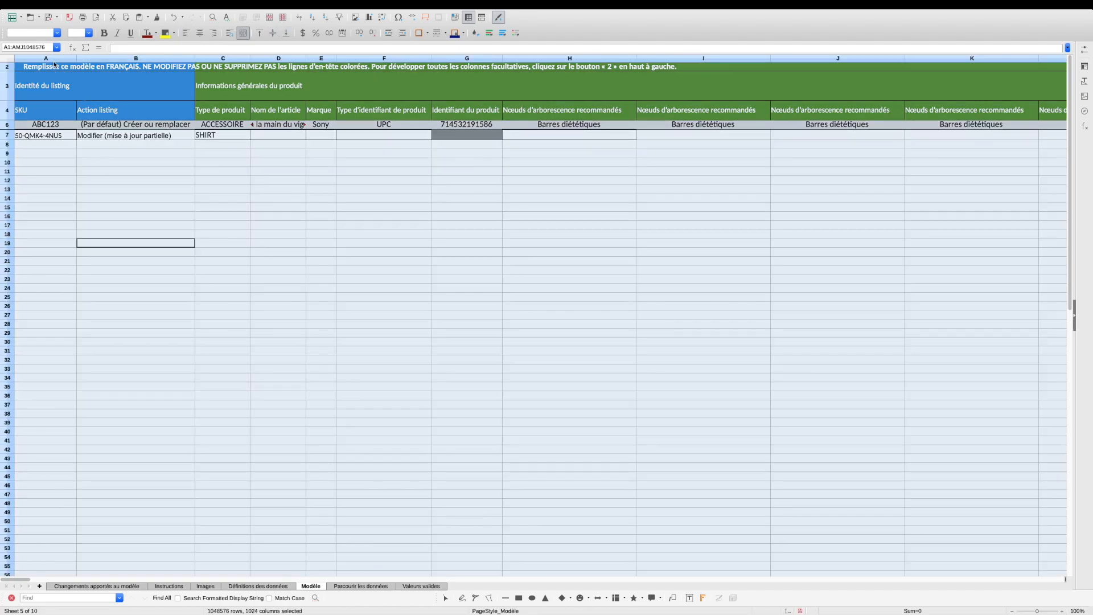
right_click(52, 62)
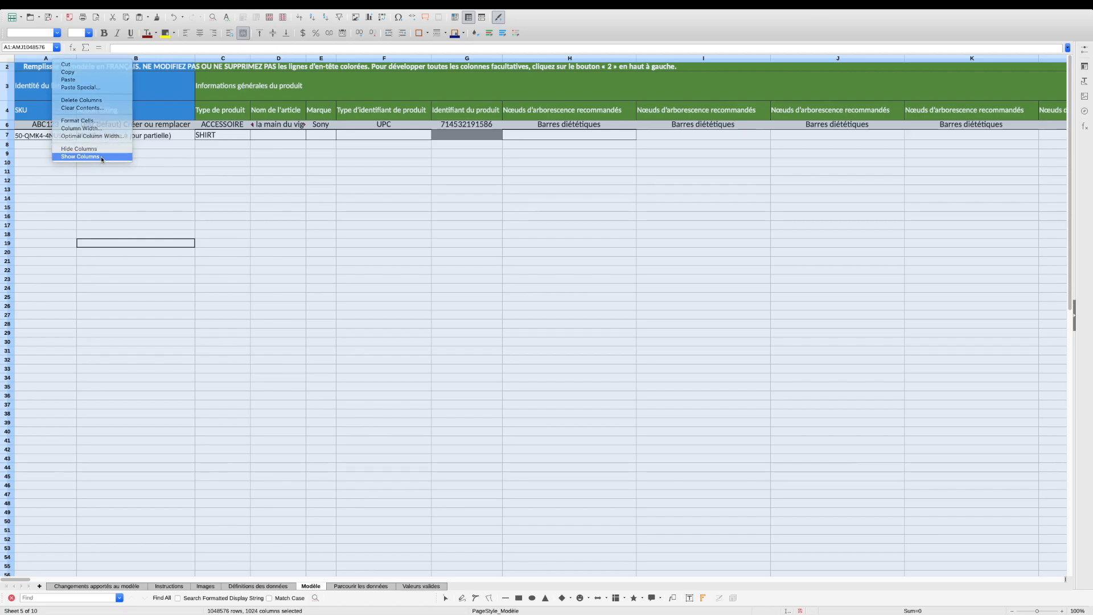
click(80, 156)
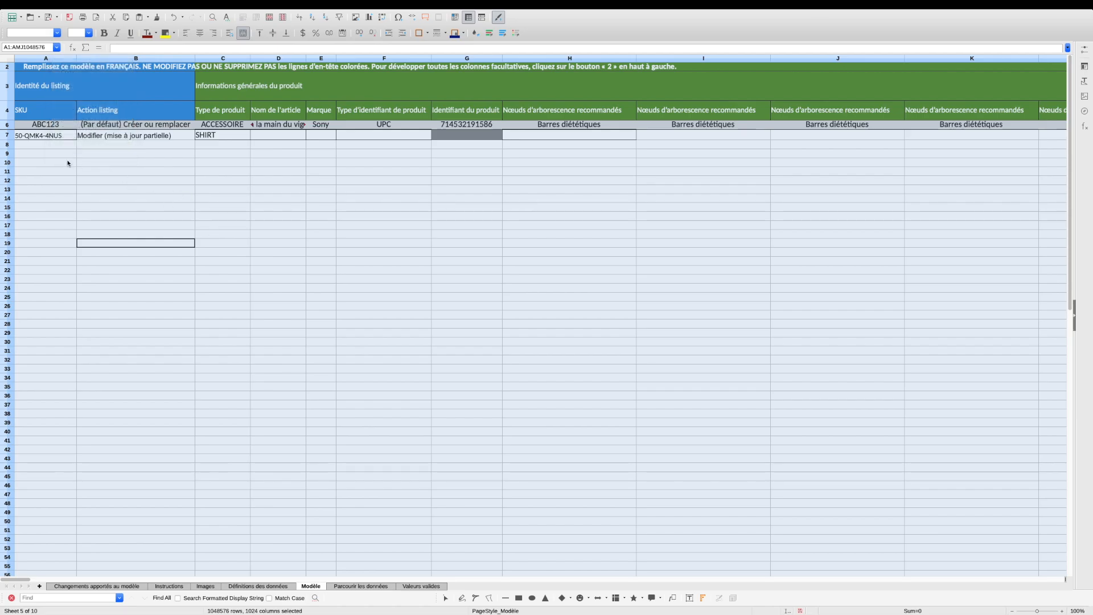
For the blue T-shirt SKU in row 7, set the listing action to "Modifier (mise à jour partielle)" and the product type to SHIRT.
click(38, 137)
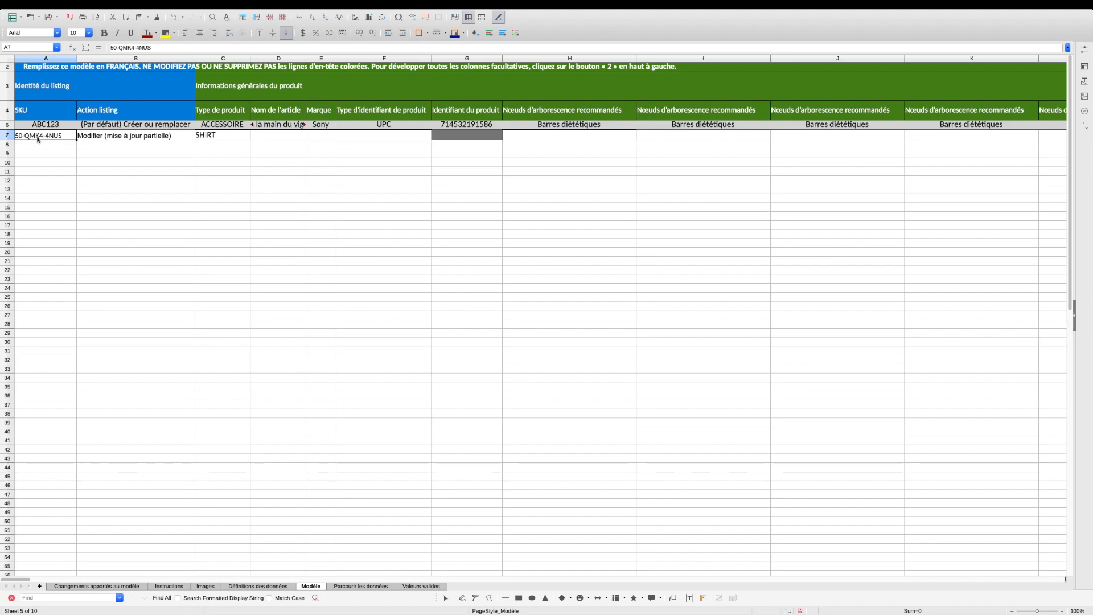
click(145, 138)
click(198, 136)
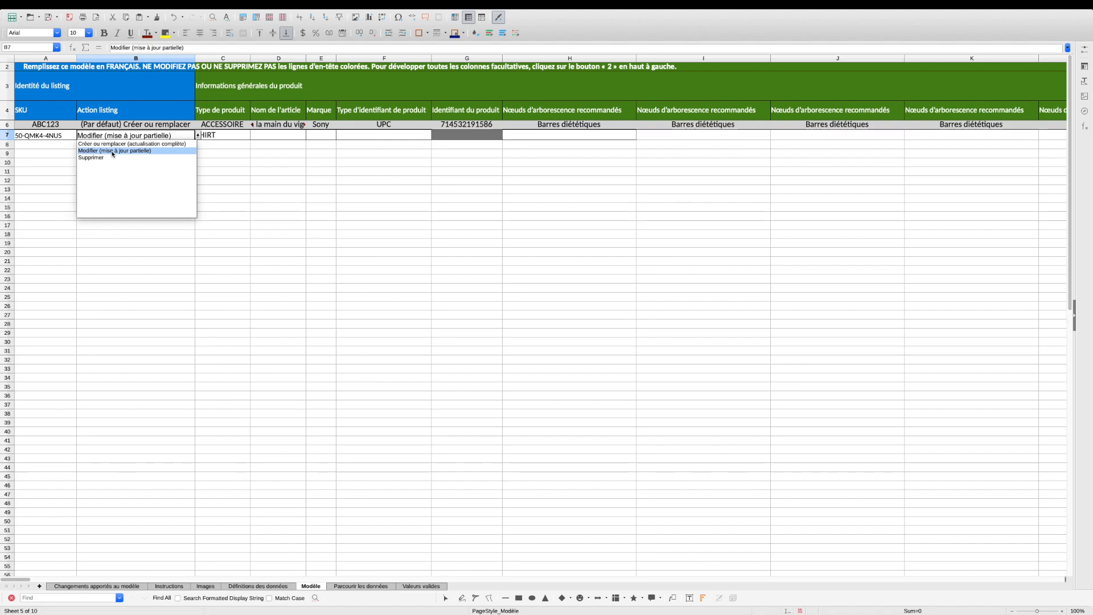
click(113, 151)
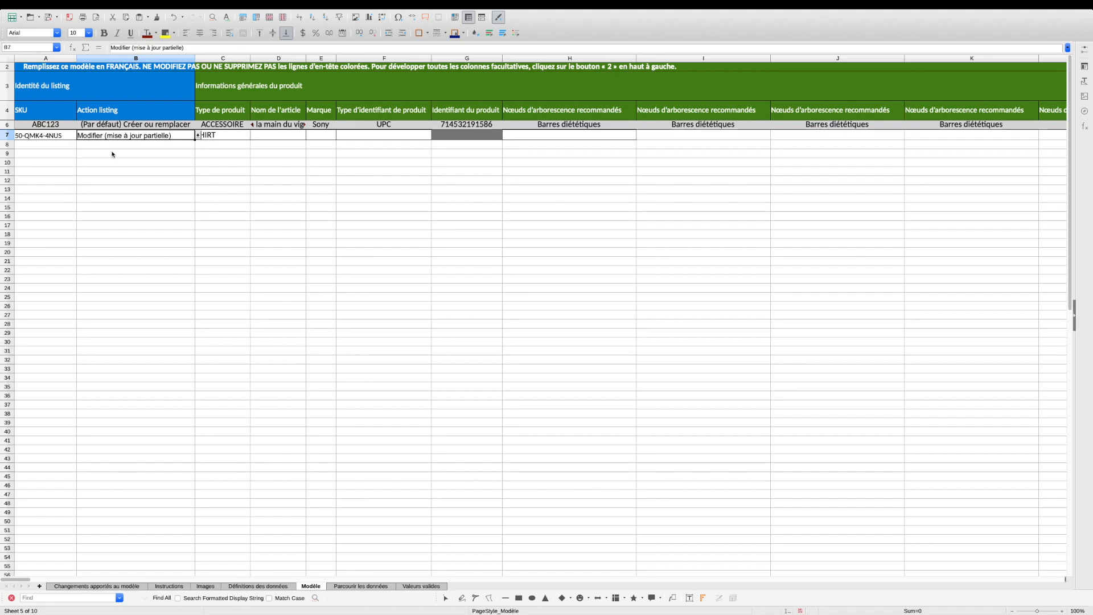
click(236, 136)
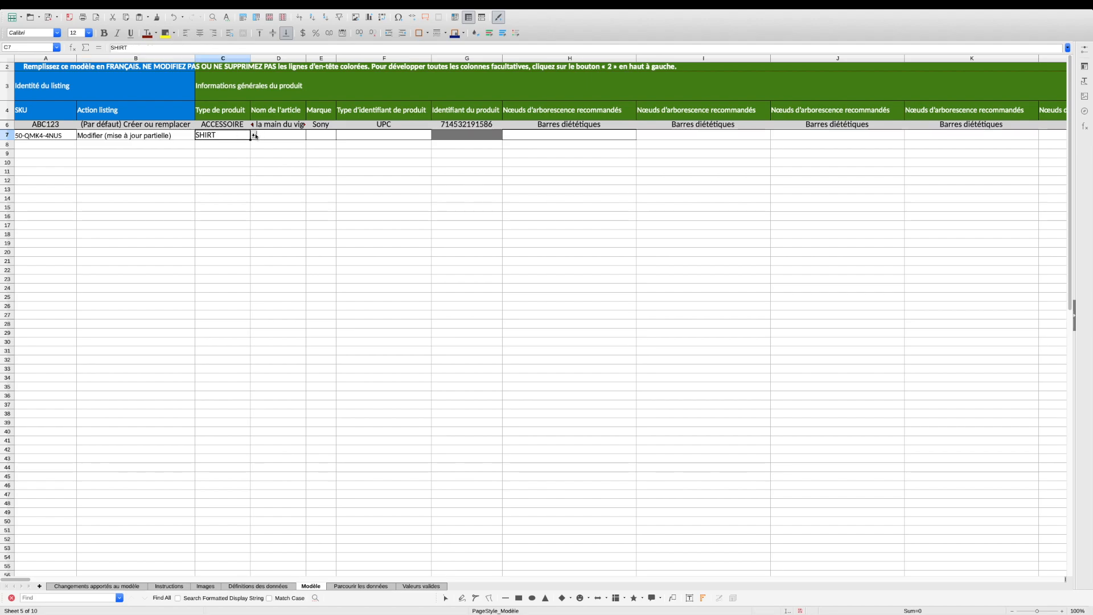
click(254, 136)
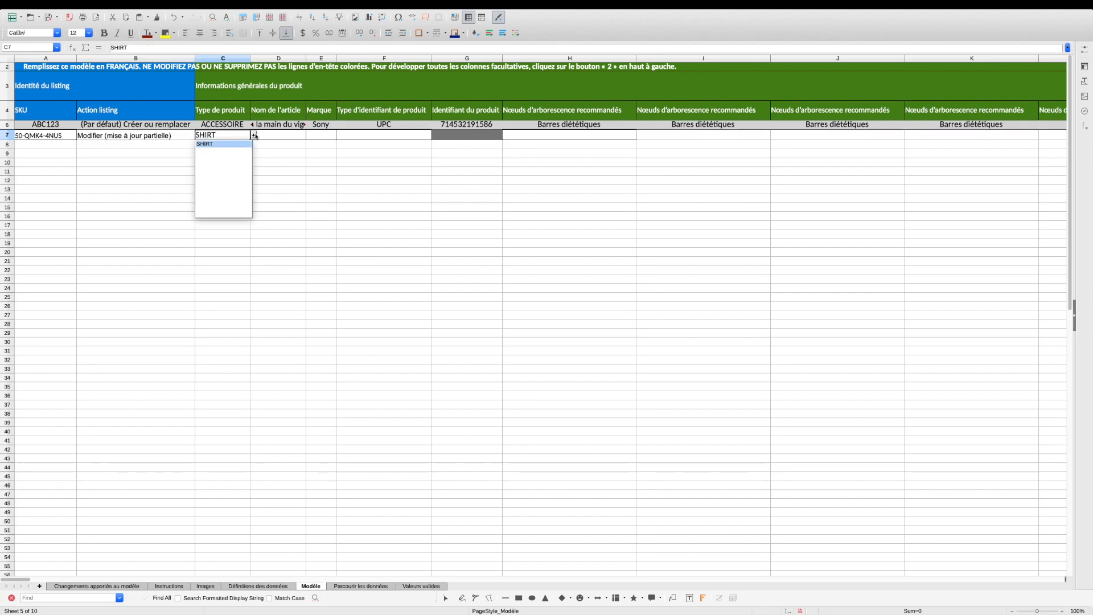
click(214, 144)
Examine row 7's Variations fields for relationship level, parent SKU and variation theme, along with the remaining template columns.
scroll(345, 260, right, 1)
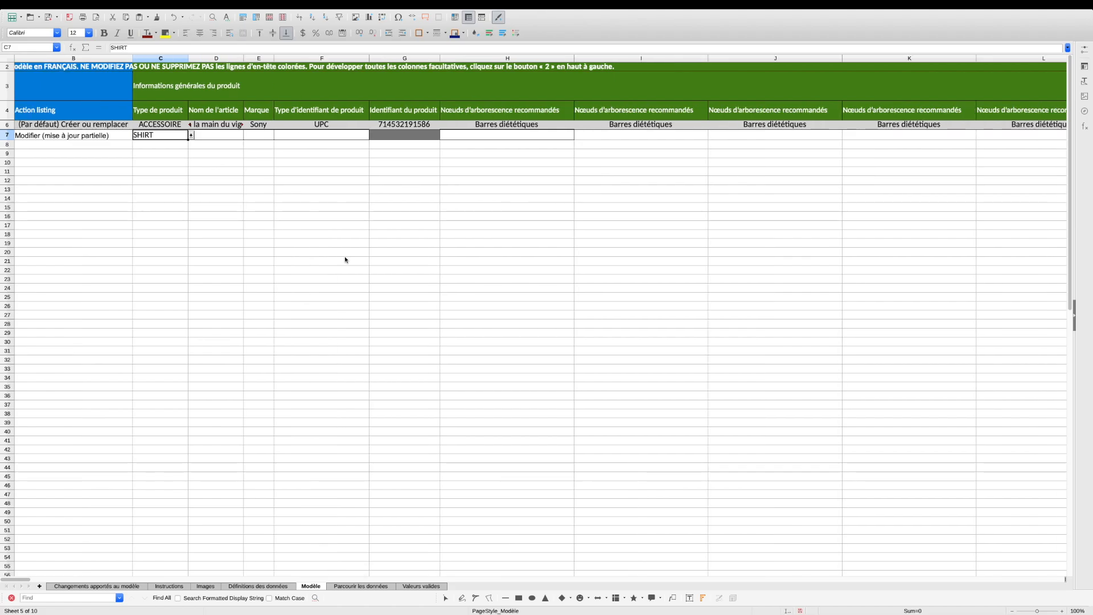
scroll(345, 260, right, 15)
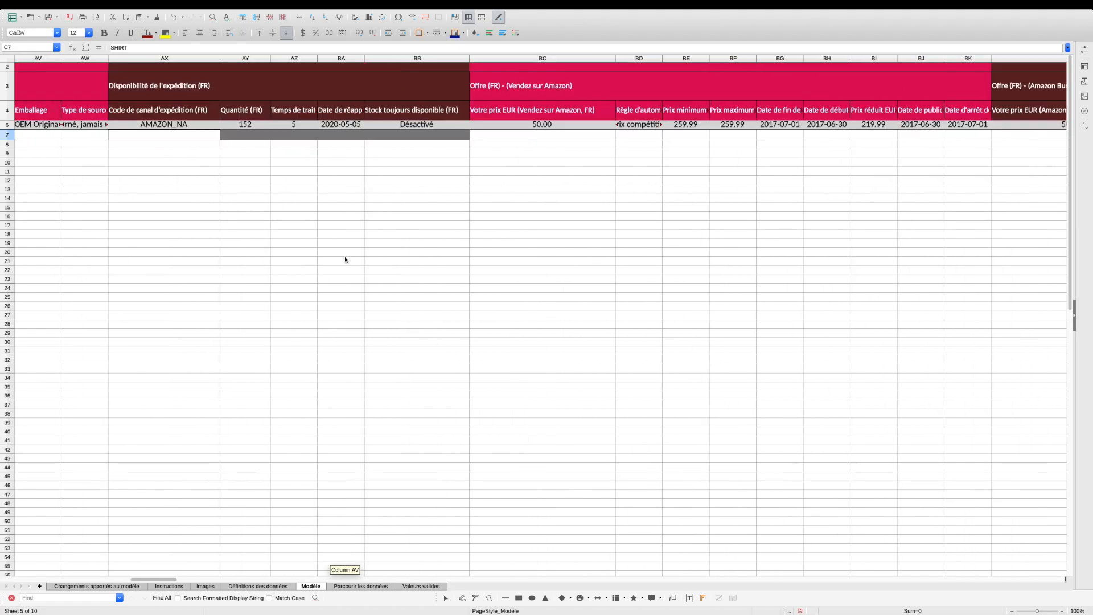
scroll(345, 259, right, 15)
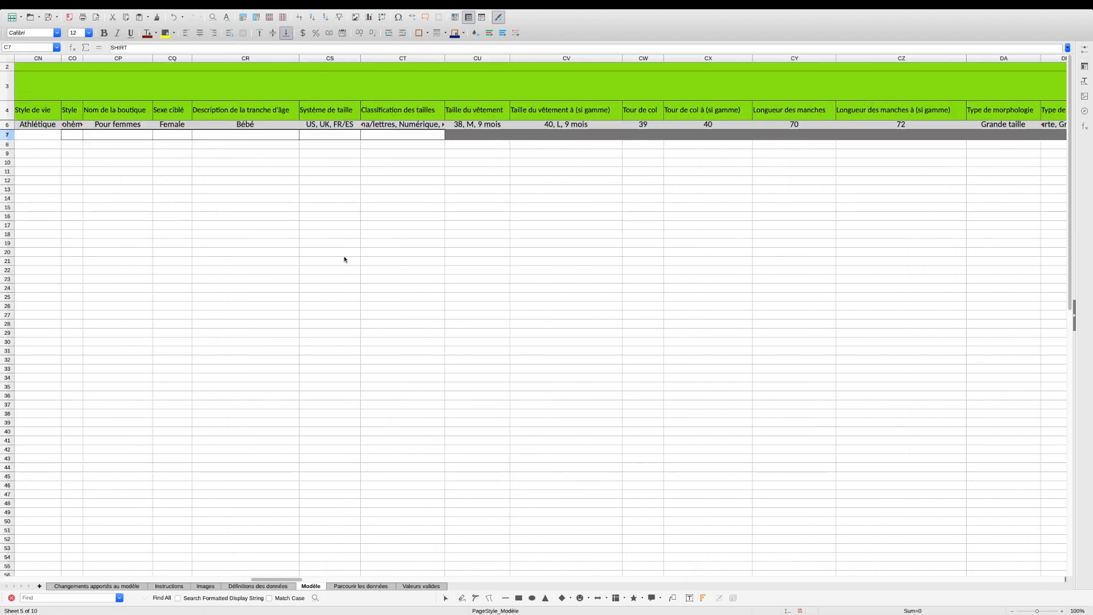
scroll(345, 260, right, 15)
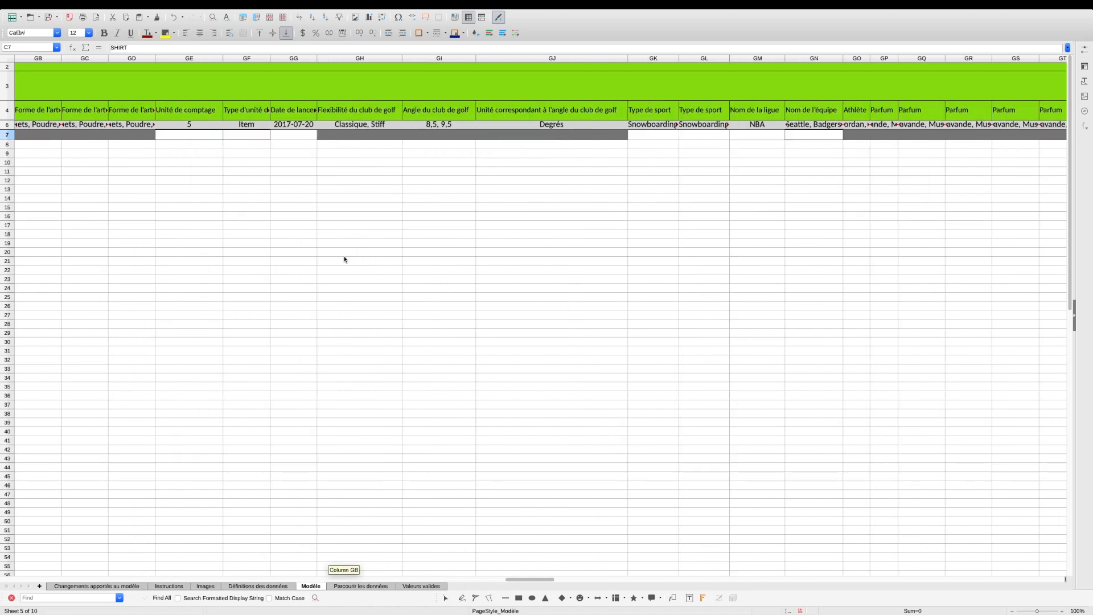
scroll(345, 260, right, 15)
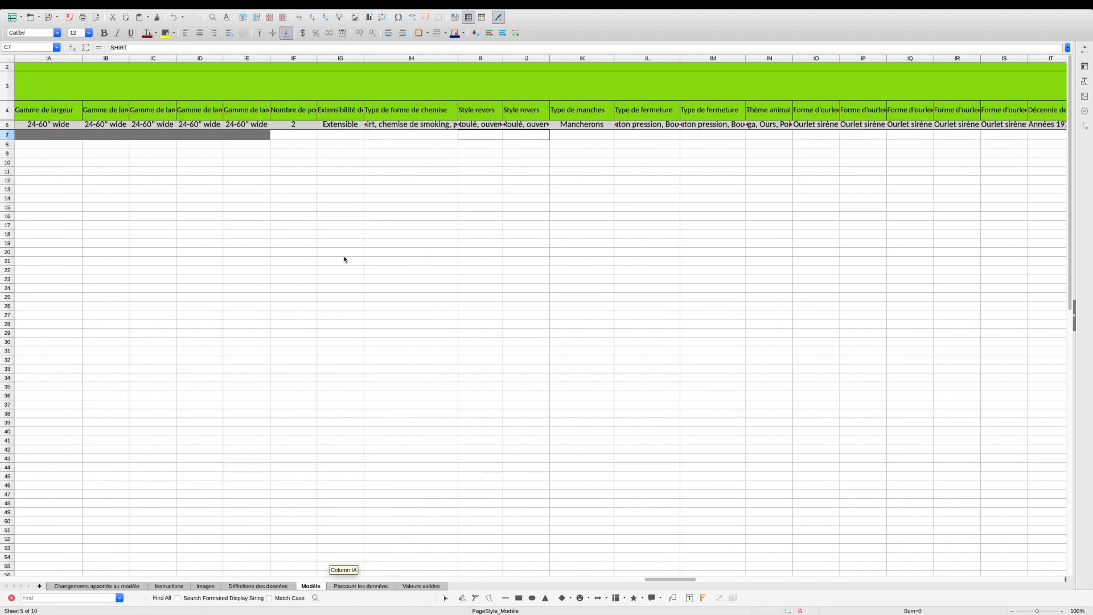
scroll(344, 259, right, 10)
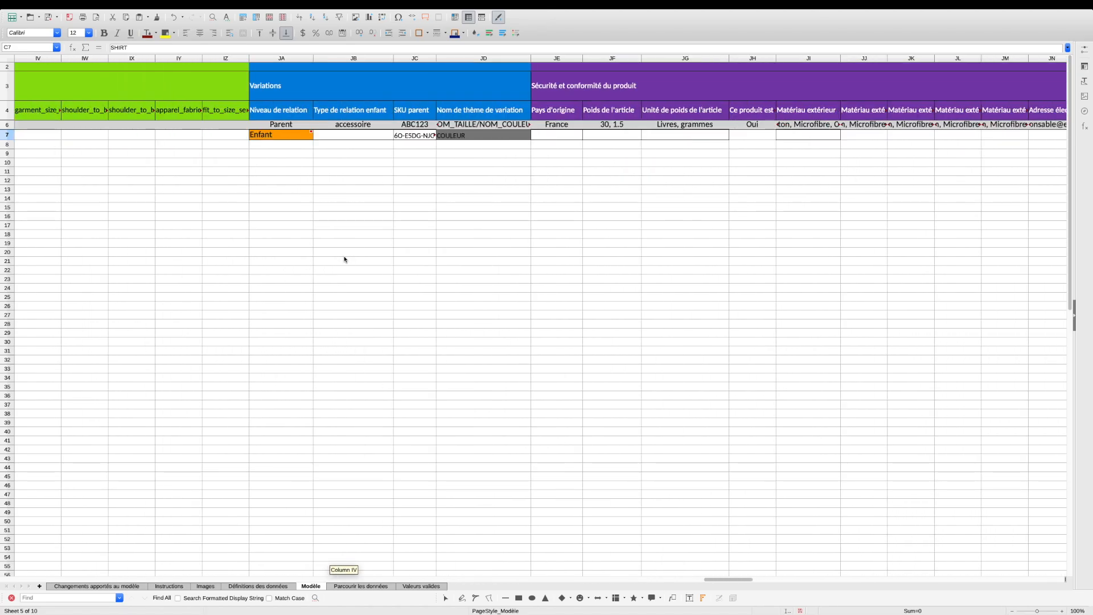
click(415, 135)
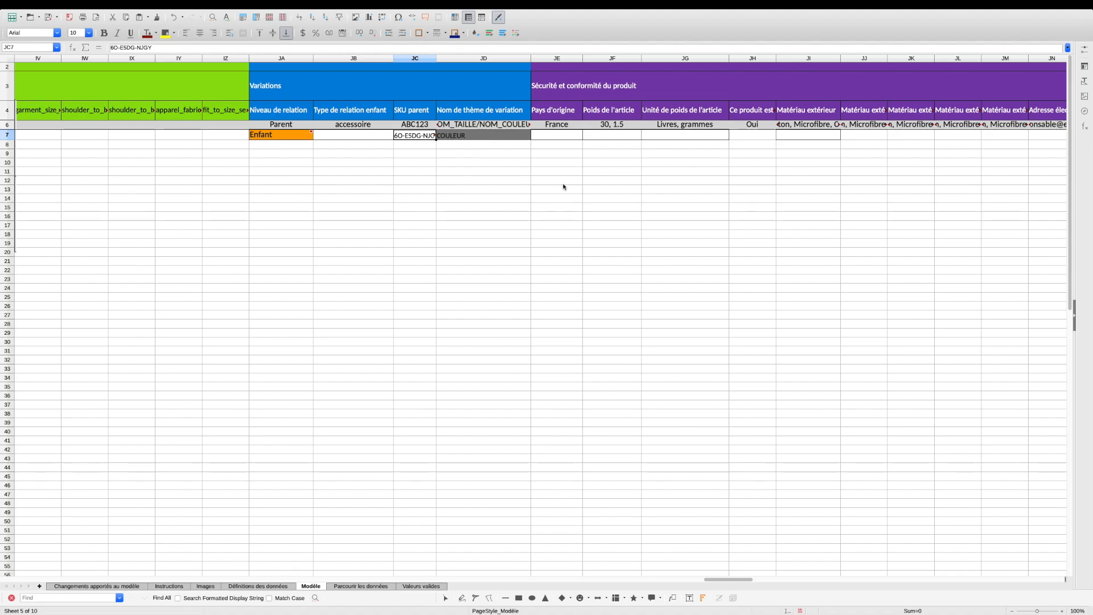
scroll(563, 187, right, 6)
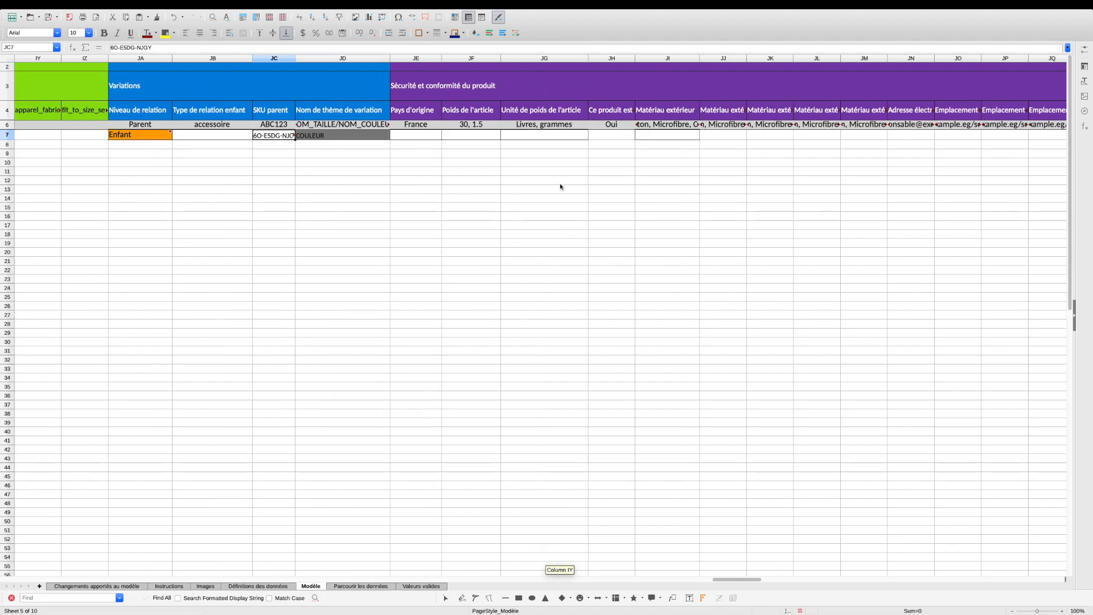
scroll(560, 186, right, 19)
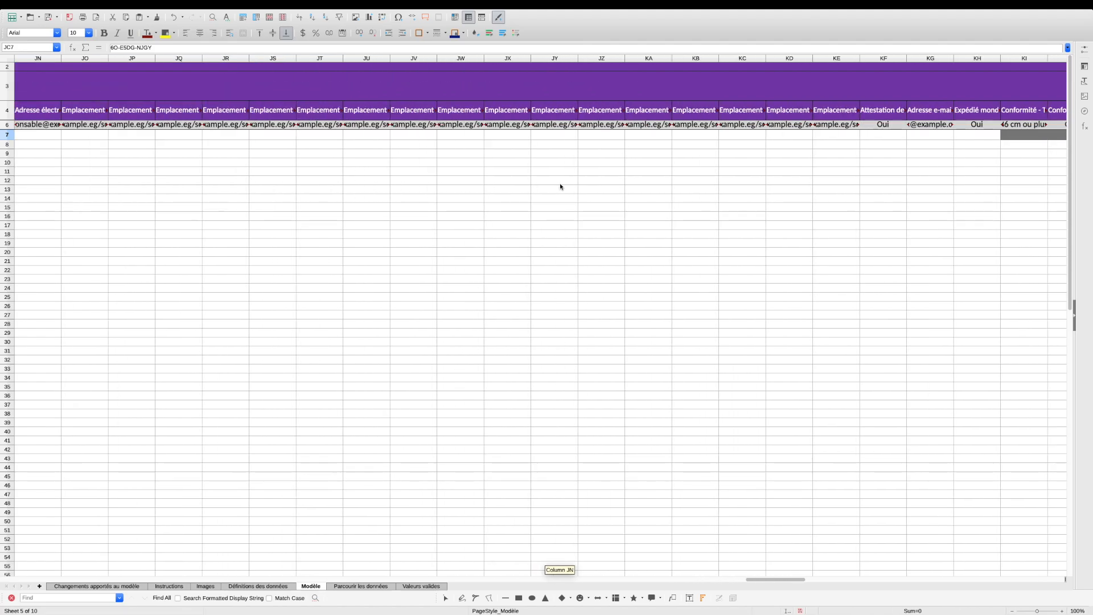
scroll(561, 186, right, 20)
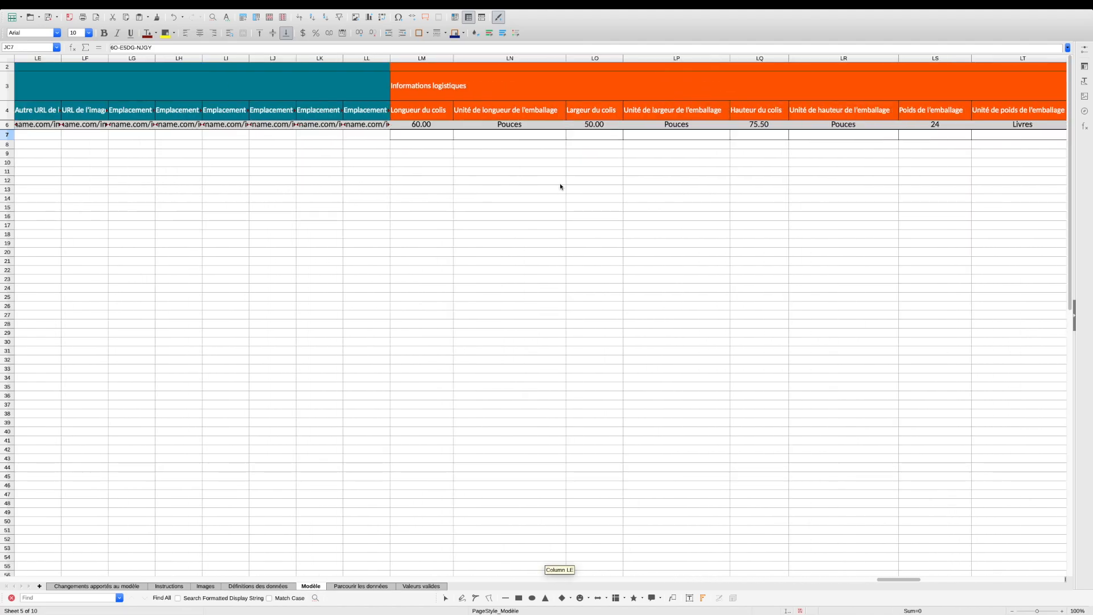
scroll(560, 186, right, 20)
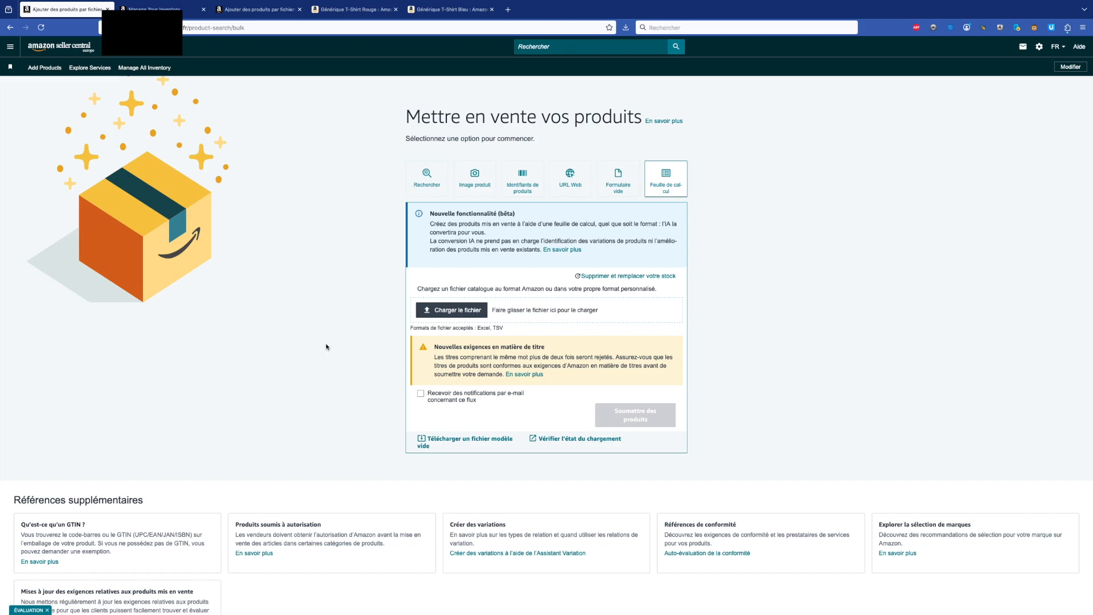
Switch back to Amazon Seller Central and open the page for adding products by file.
click(10, 46)
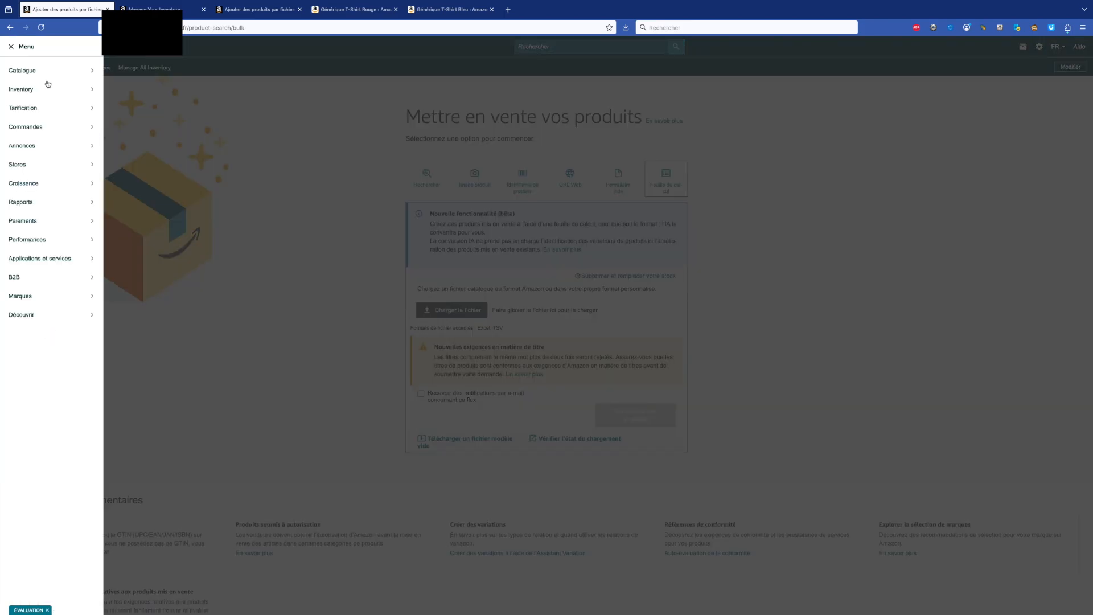
mouse_move(33, 71)
click(173, 91)
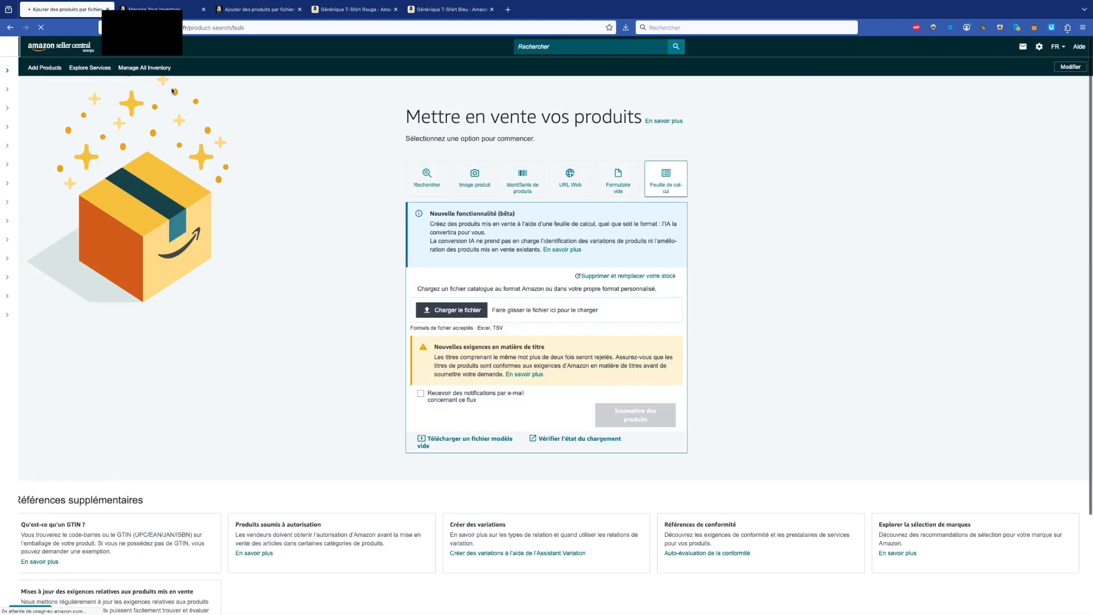
Upload the spreadsheet fichier-variation.xlsm and submit its products.
click(452, 310)
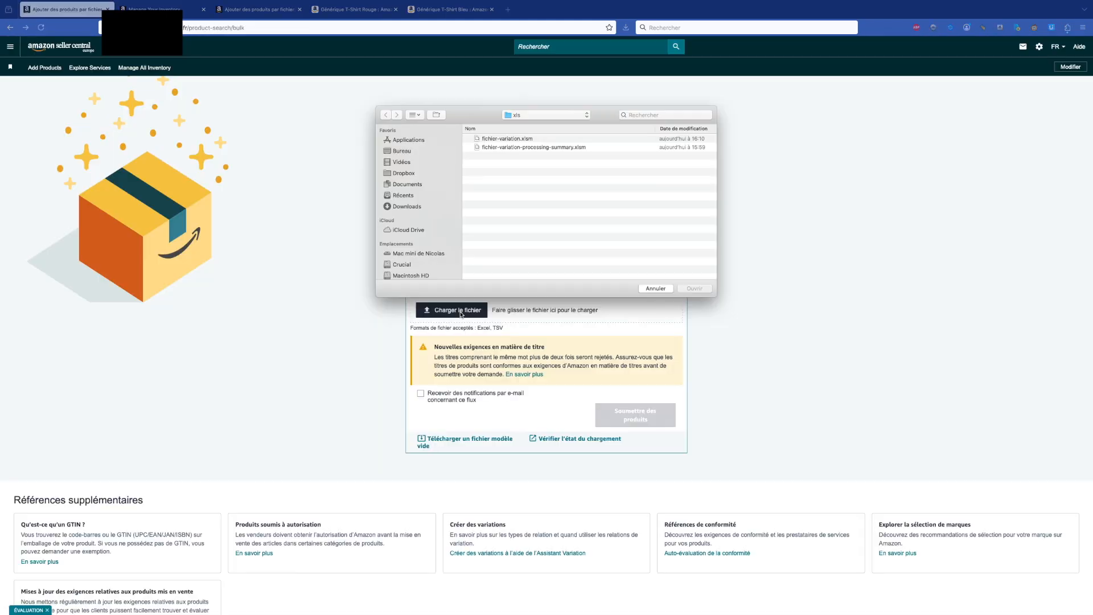
click(509, 142)
click(704, 290)
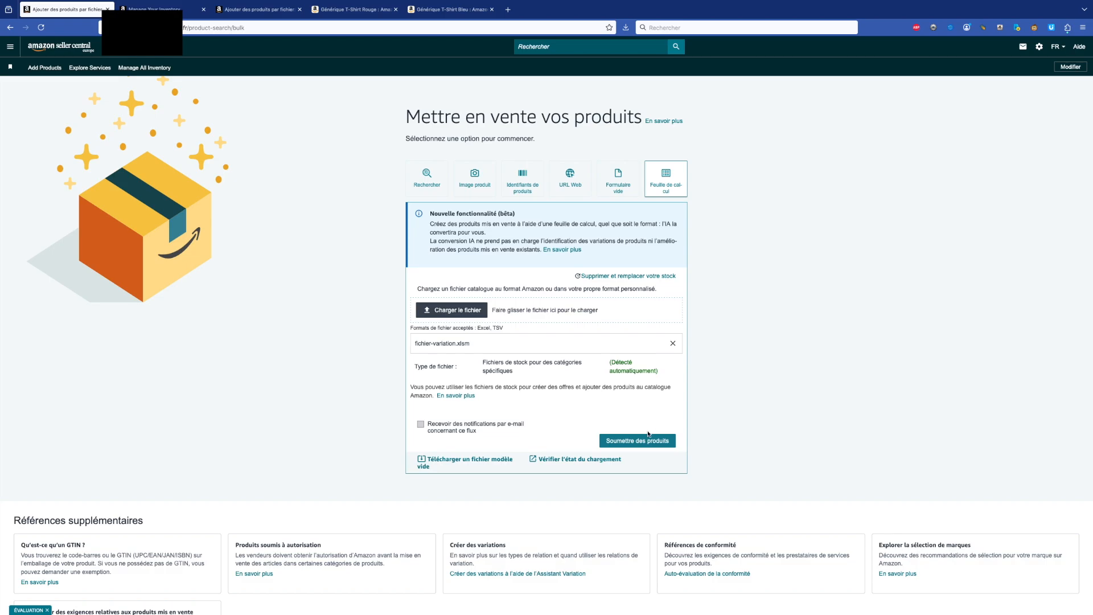
click(641, 442)
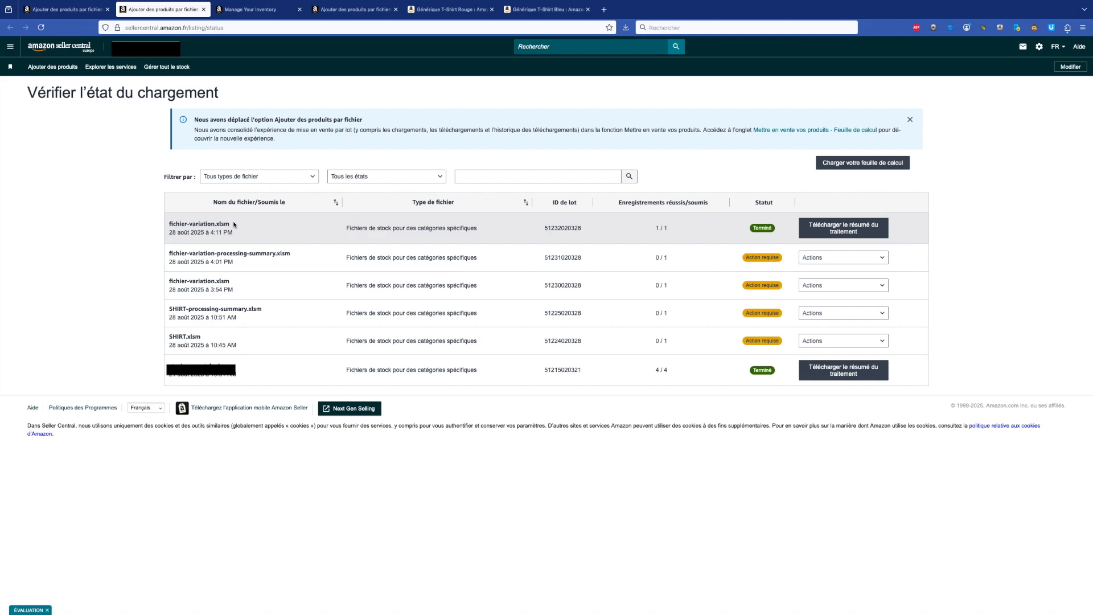
Check the upload status of the newest fichier-variation.xlsm and of fichier-variation-processing-summary.xlsm.
drag(171, 225, 590, 241)
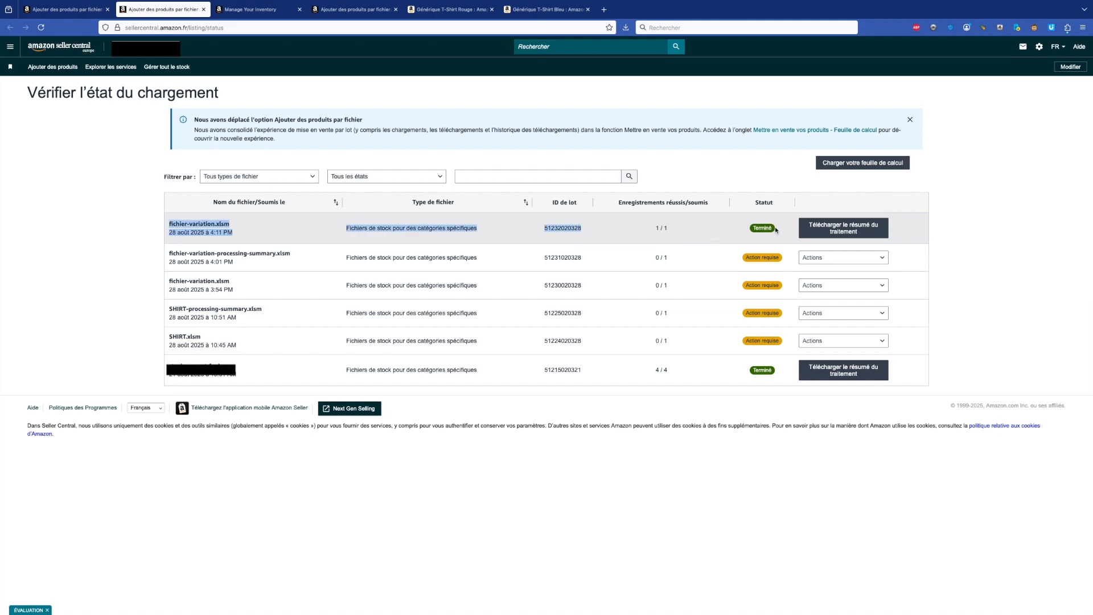
click(738, 230)
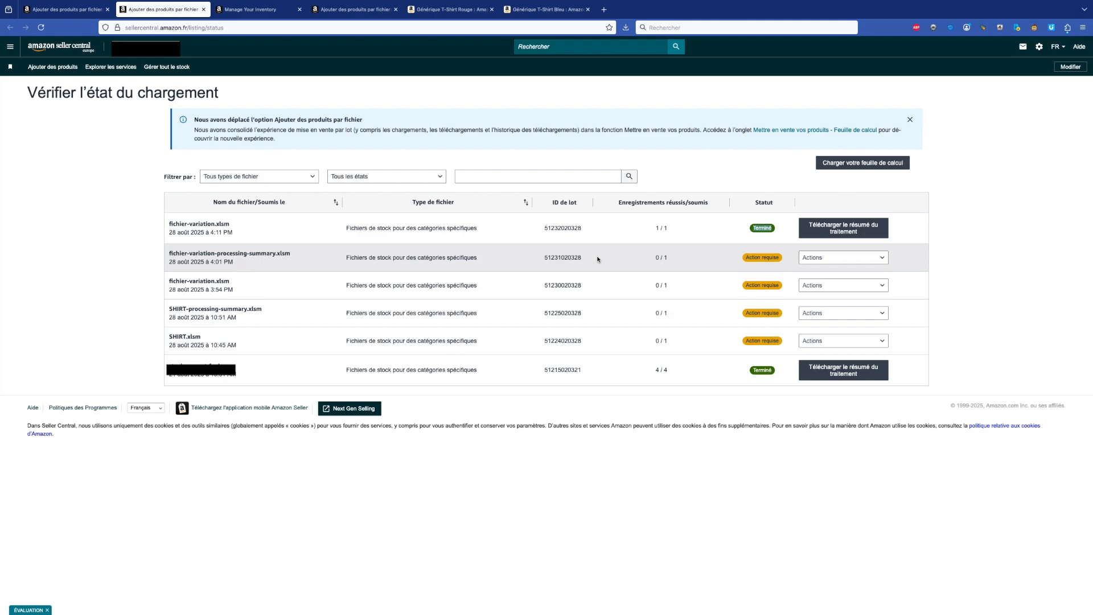
drag(171, 255, 292, 254)
click(783, 260)
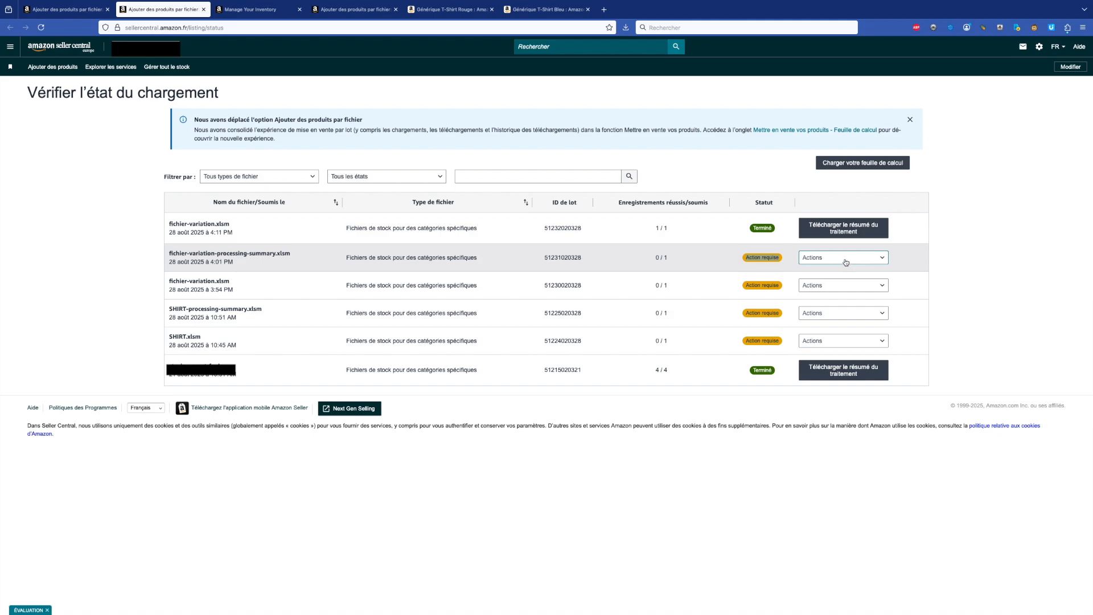
drag(195, 253, 365, 258)
Download the processing summary for fichier-variation-processing-summary.xlsm, open it in LibreOffice Calc and read both messages under "Erreurs par code d'erreur".
click(884, 260)
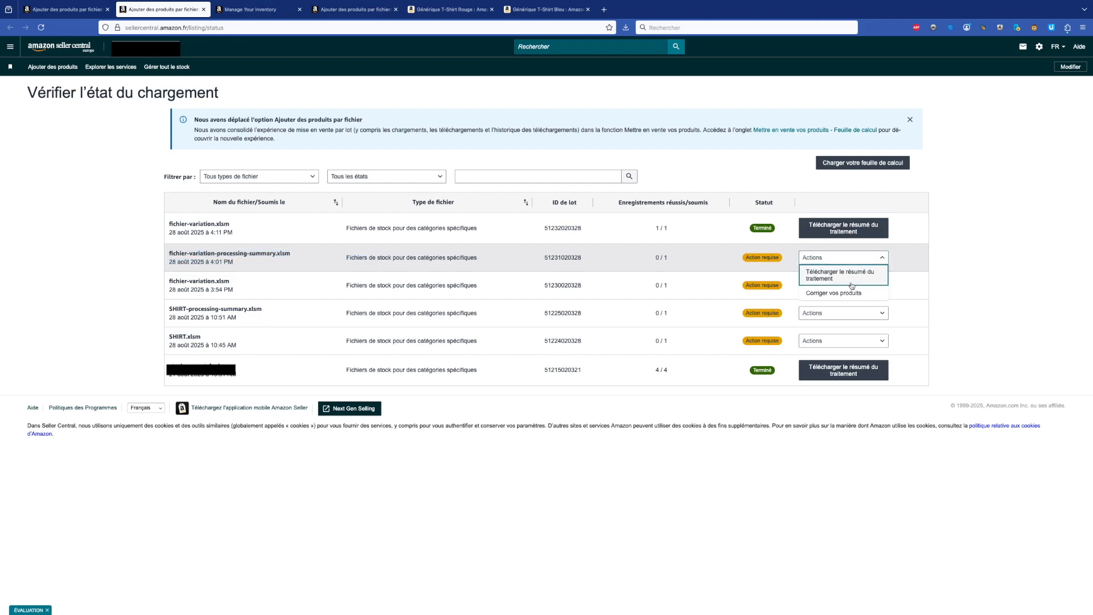
click(847, 280)
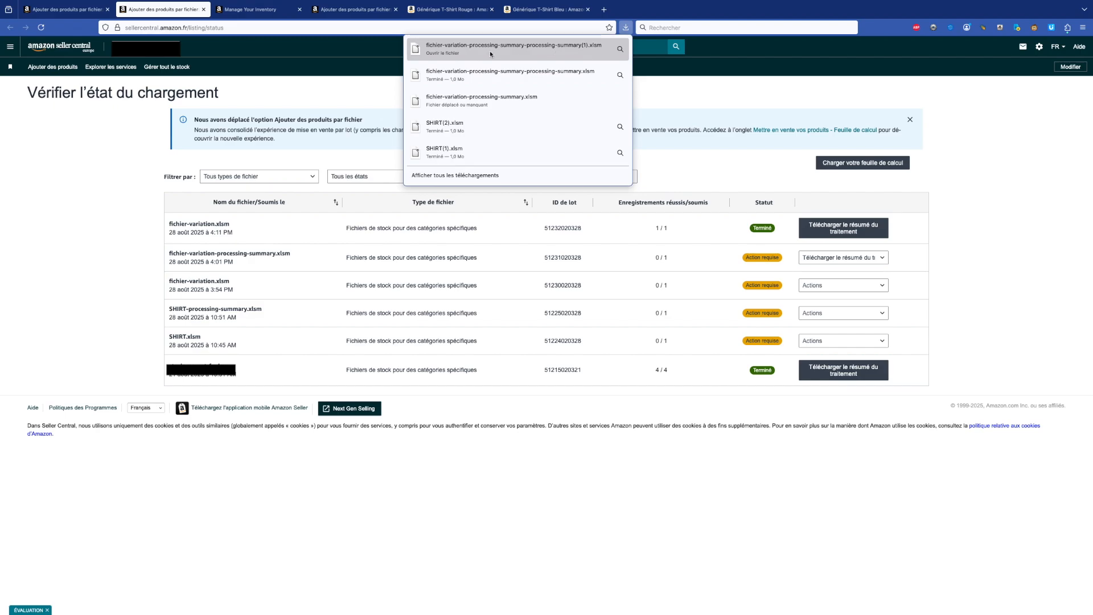
click(440, 53)
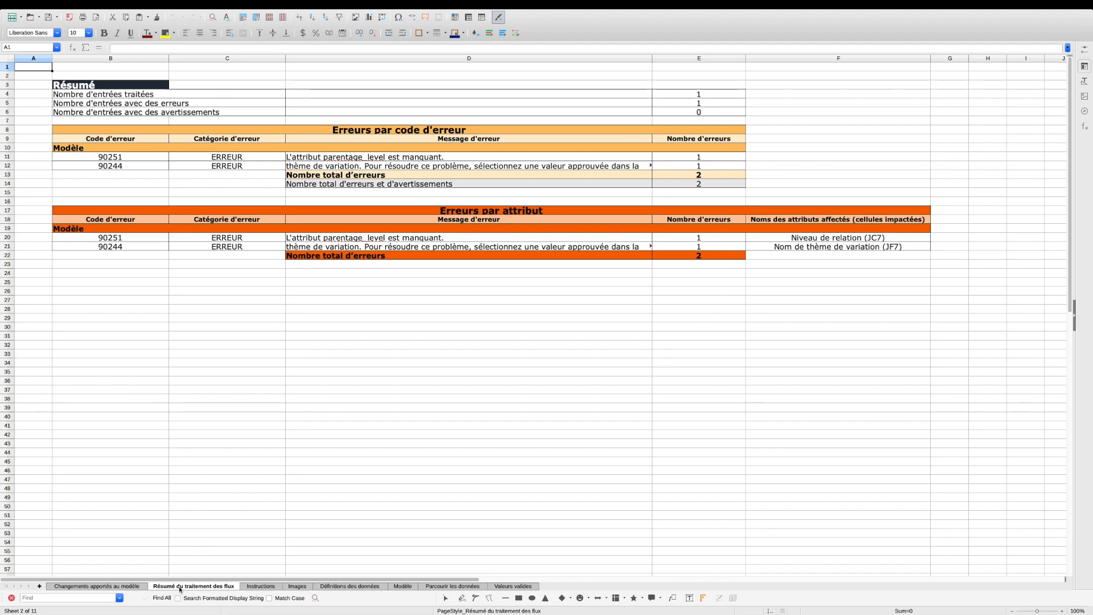
click(330, 158)
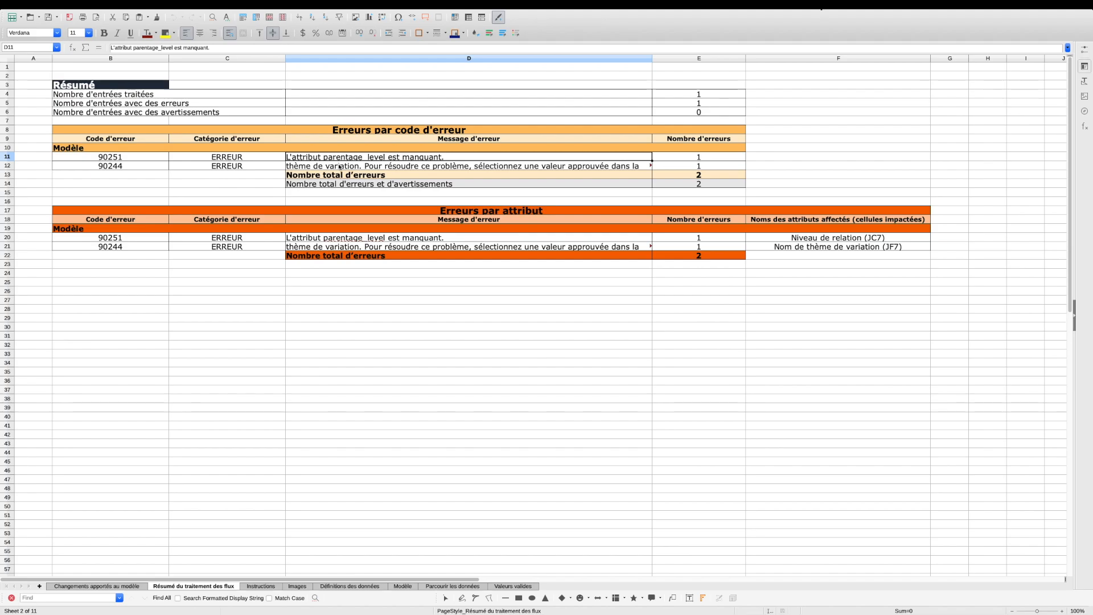
click(340, 167)
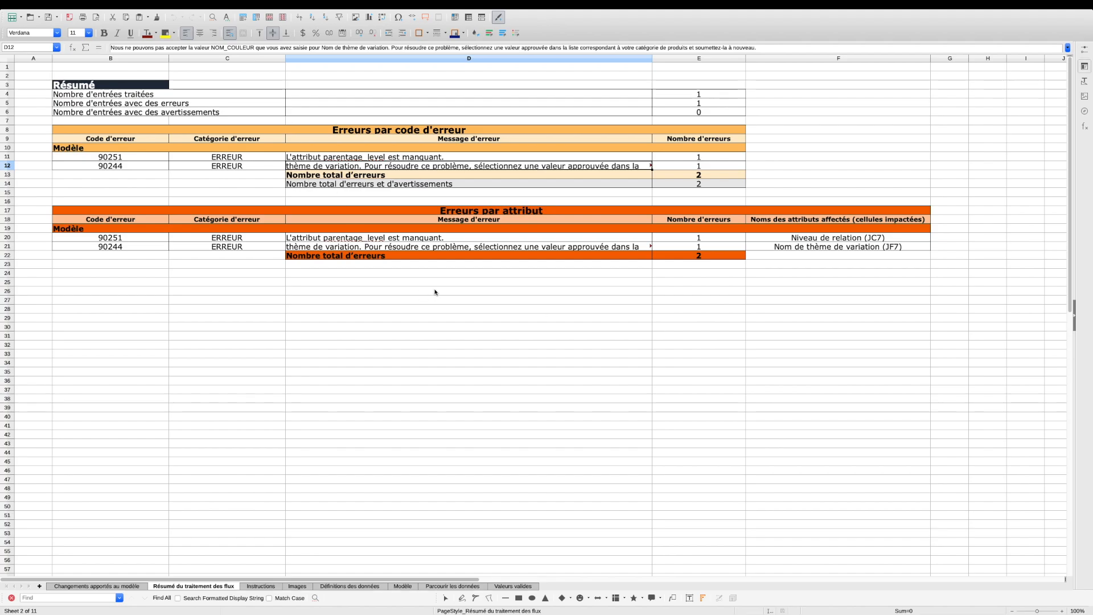
Open the processing summary's Modèle sheet and show all its hidden columns.
click(402, 587)
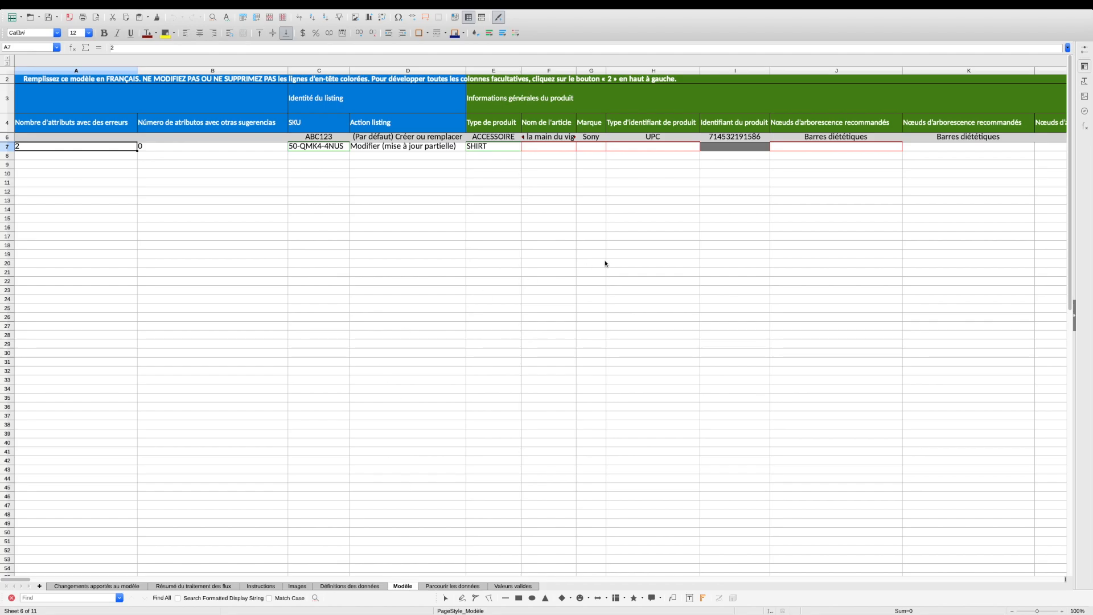
click(108, 72)
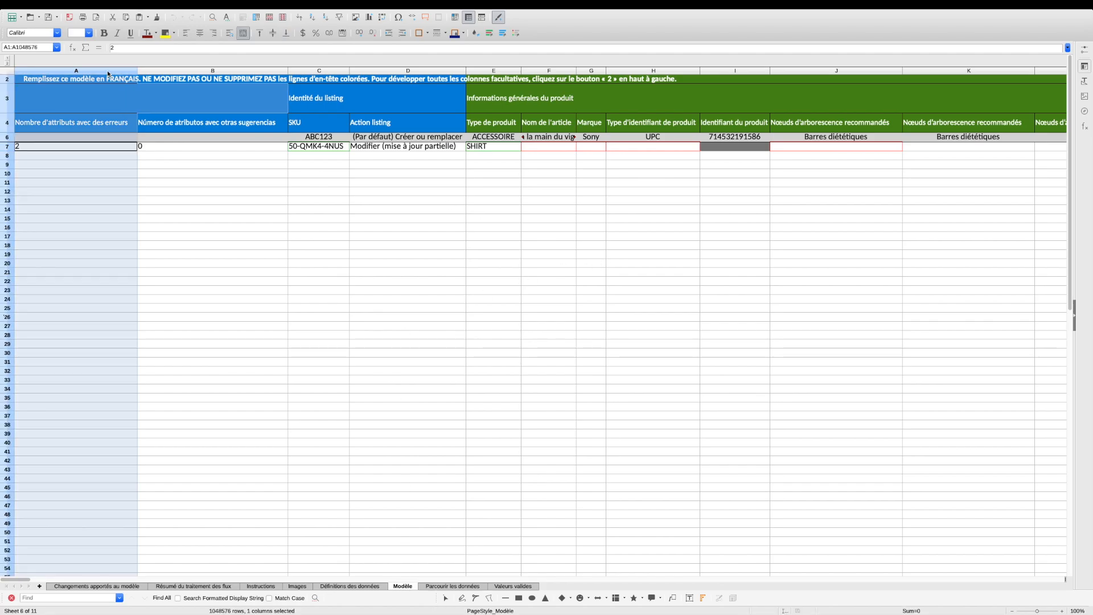
key(ctrl+a)
right_click(108, 72)
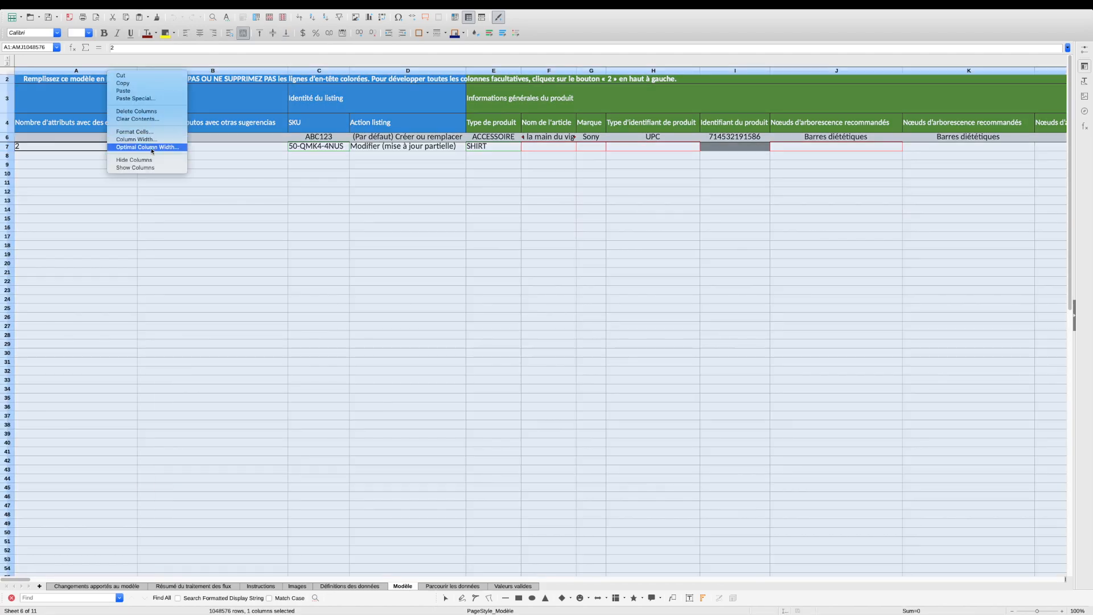
click(134, 168)
In row 7's Variations section, set the relationship level (Niveau de relation) to Enfant.
scroll(544, 208, right, 5)
scroll(545, 210, right, 10)
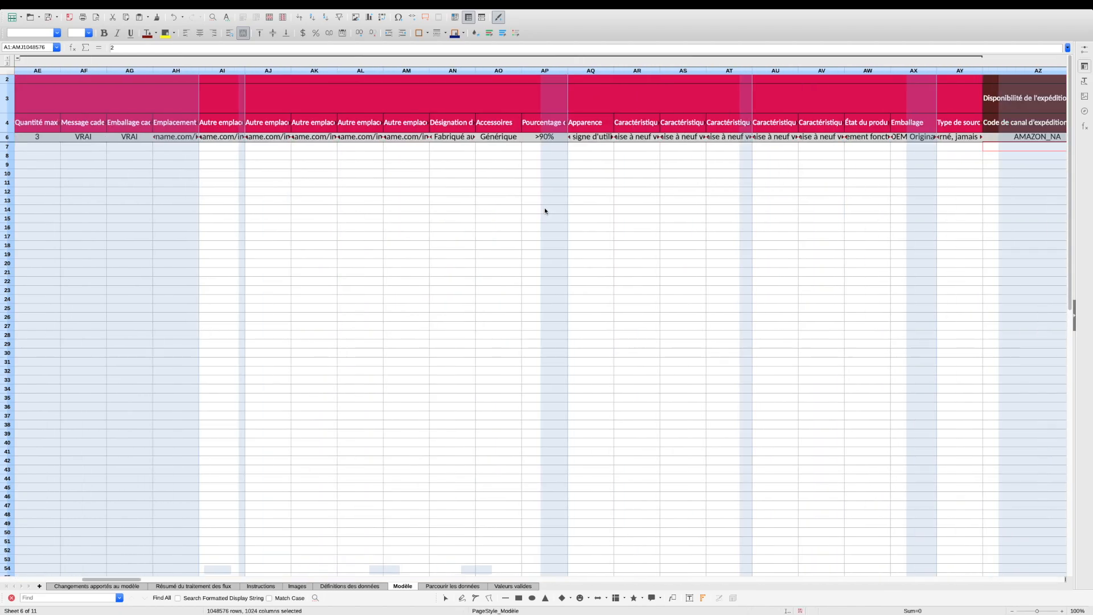
scroll(544, 211, right, 15)
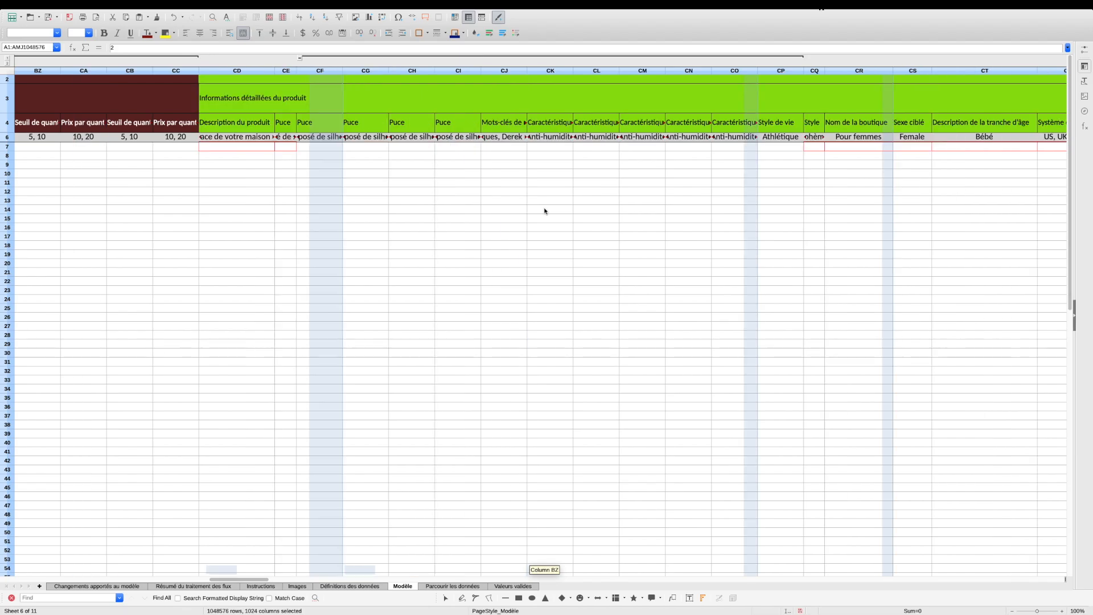
scroll(545, 211, right, 15)
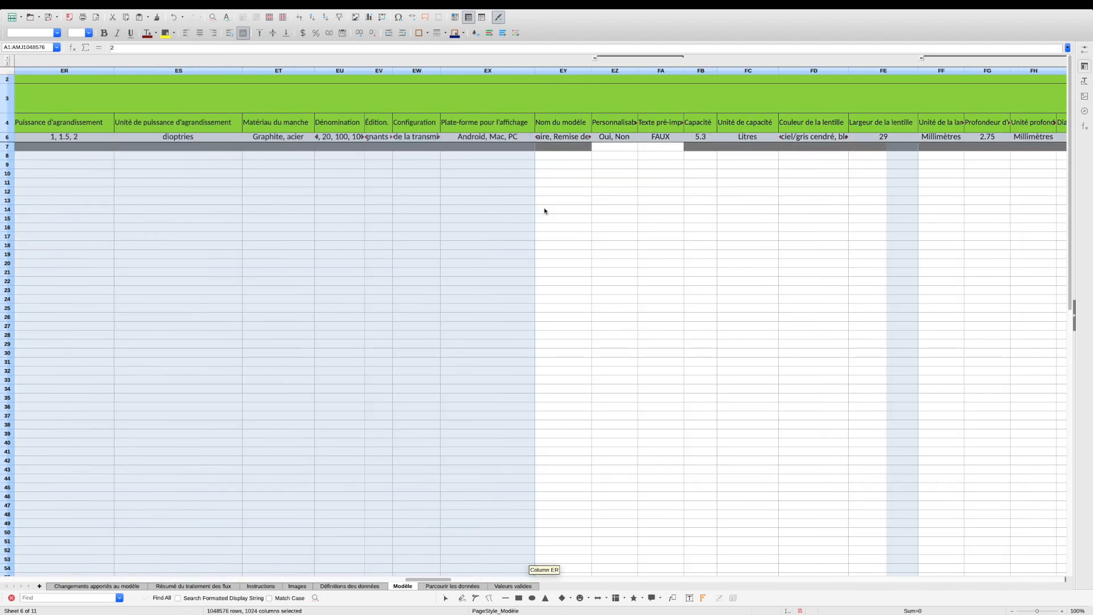
scroll(544, 210, right, 20)
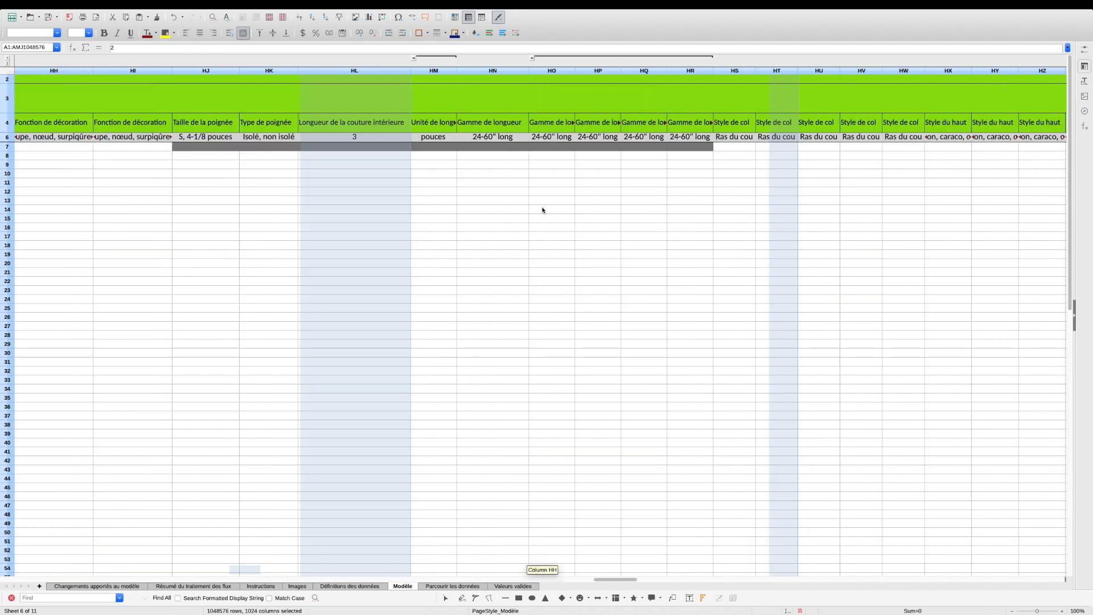
scroll(542, 210, right, 20)
scroll(542, 210, left, 10)
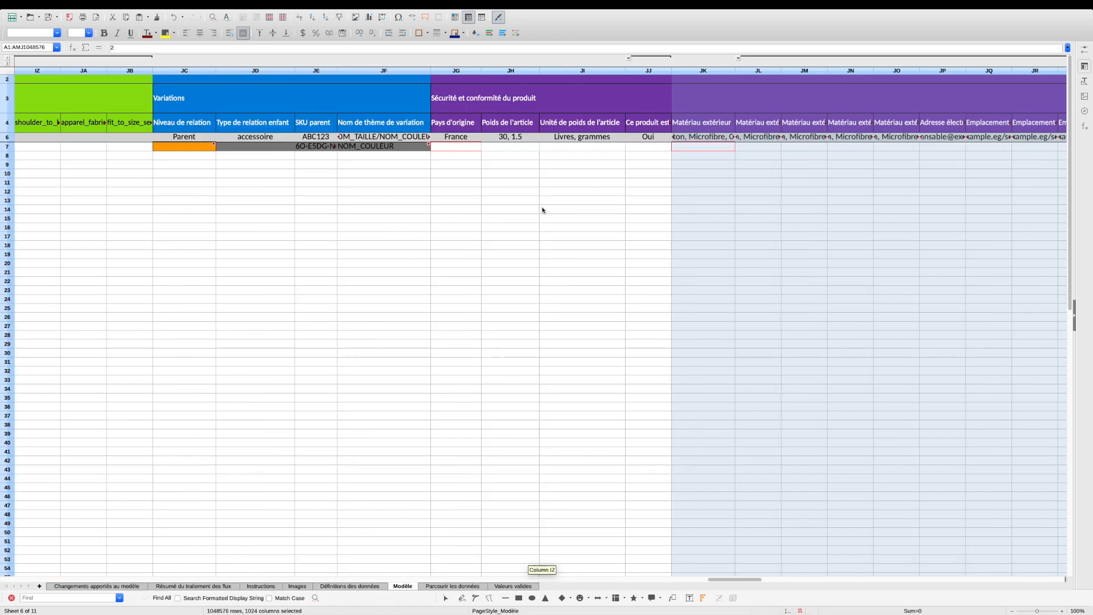
scroll(542, 211, left, 3)
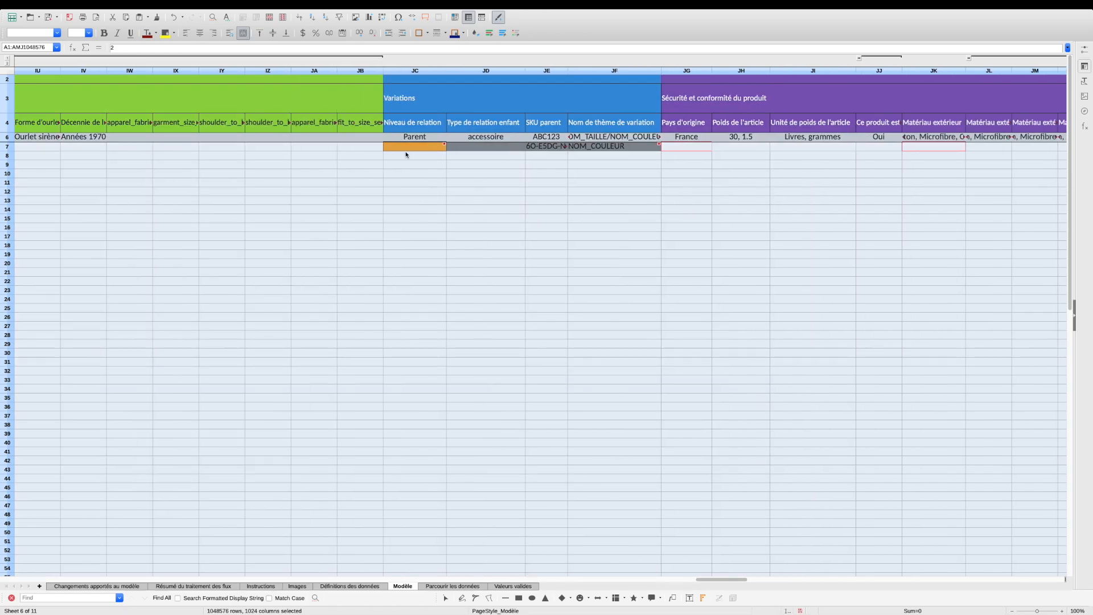
click(404, 148)
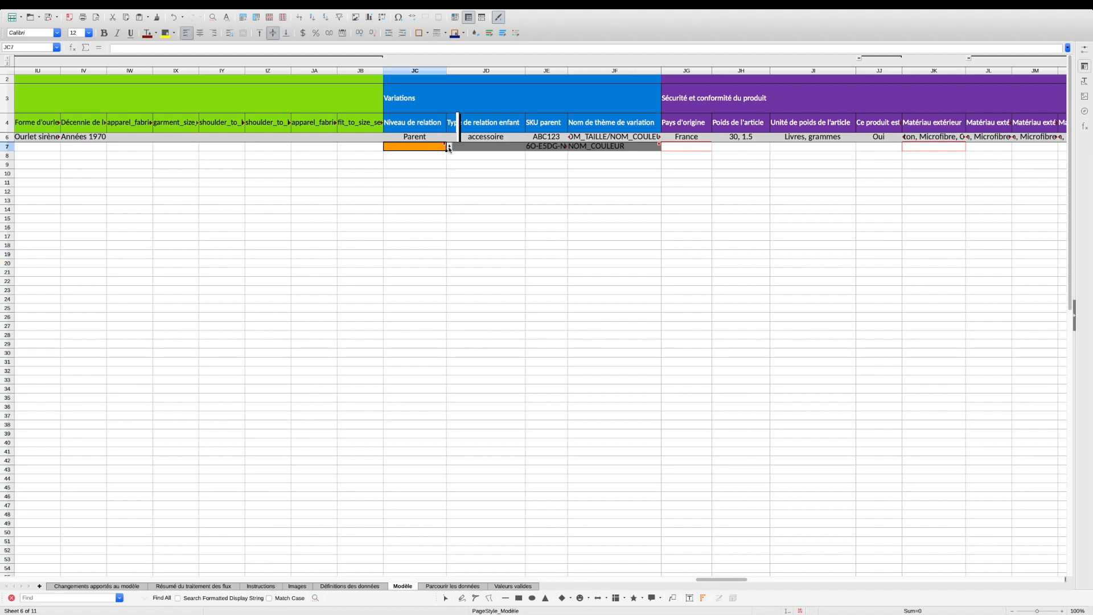
click(448, 147)
click(403, 164)
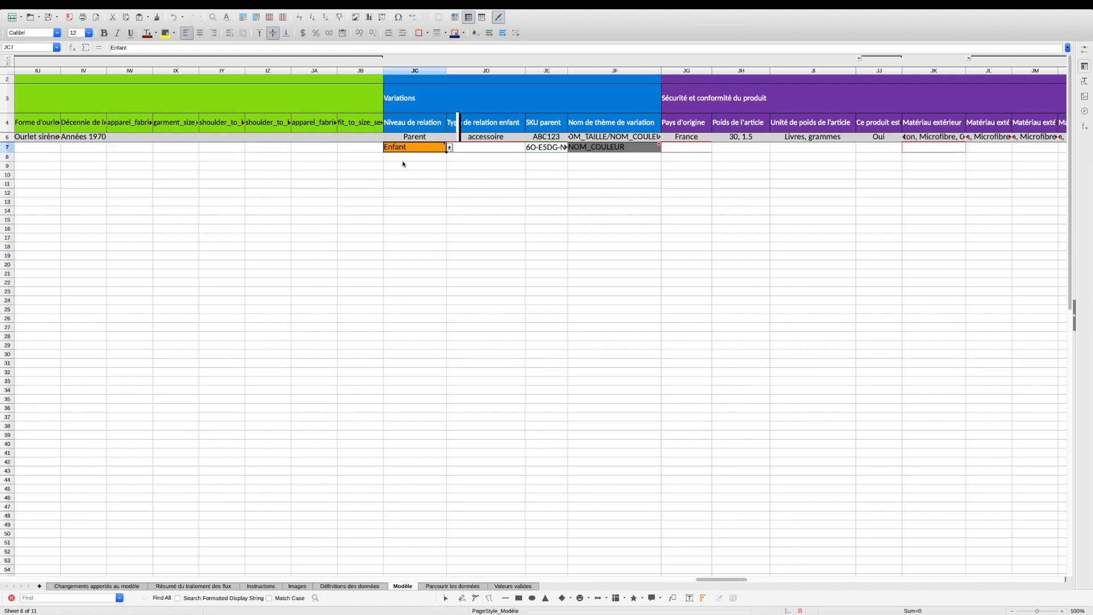
Change row 7's variation theme name to COULEUR by removing the NOM_ prefix.
click(644, 146)
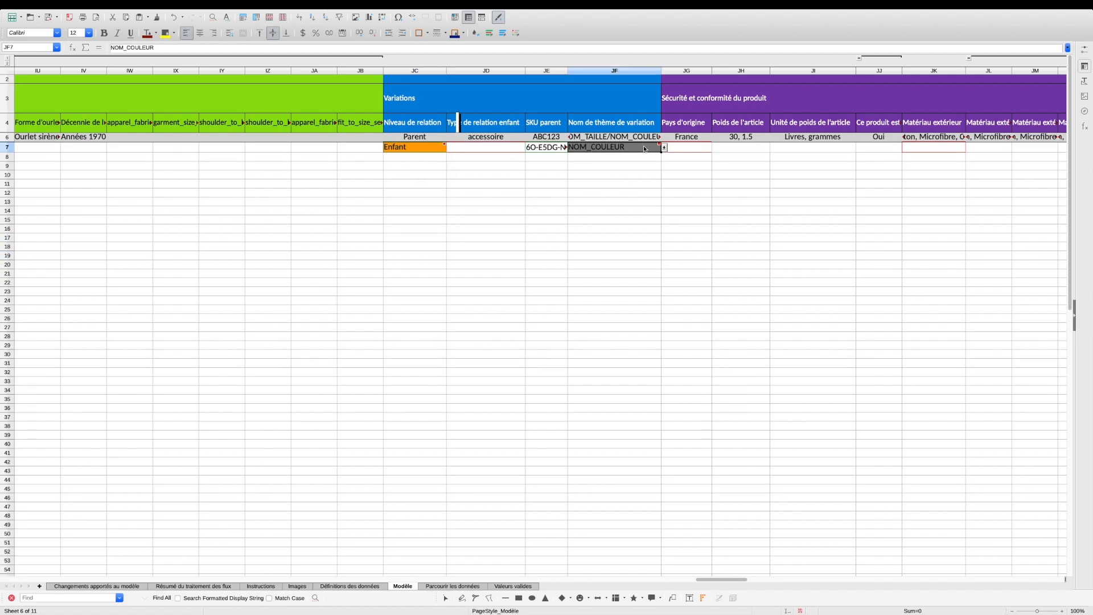
double_click(593, 147)
drag(593, 147, 541, 146)
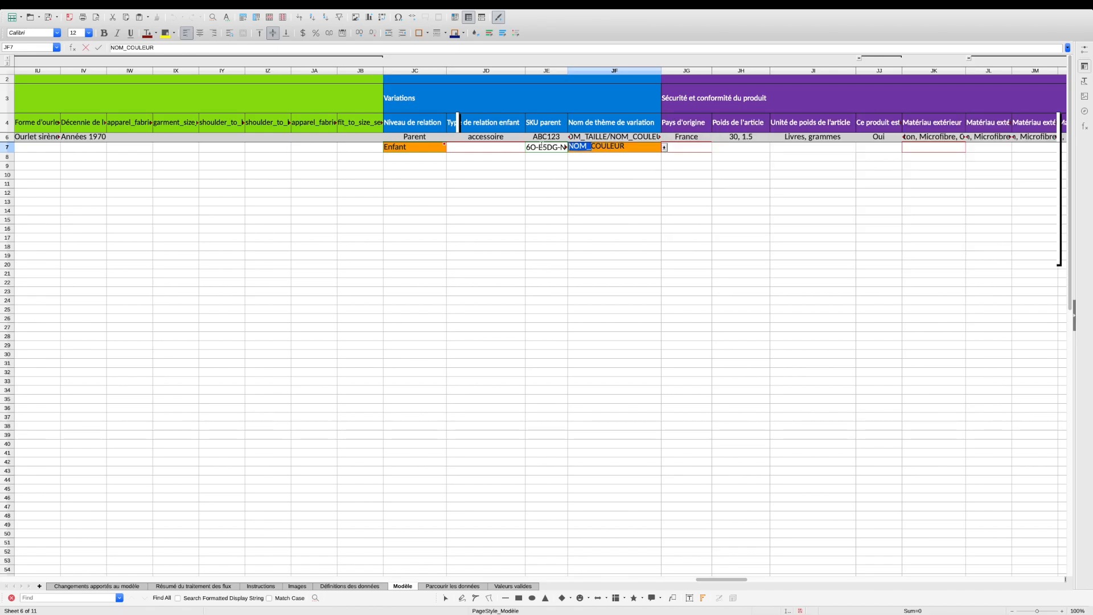
key(BackSpace)
click(607, 185)
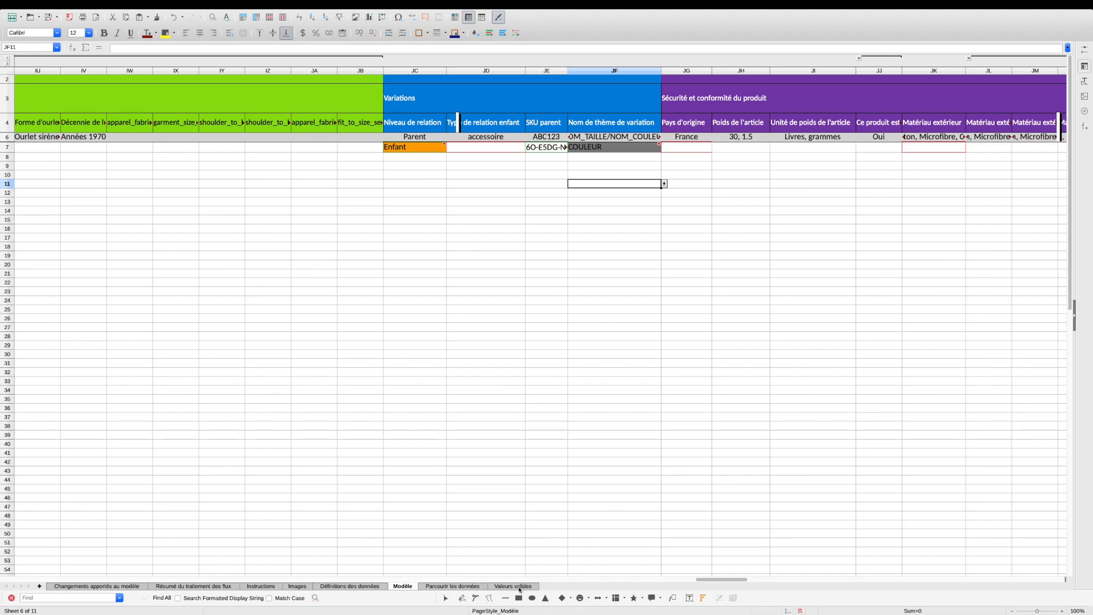
Search the Valeurs valides sheet for "variation" to reach its Variations section.
click(520, 588)
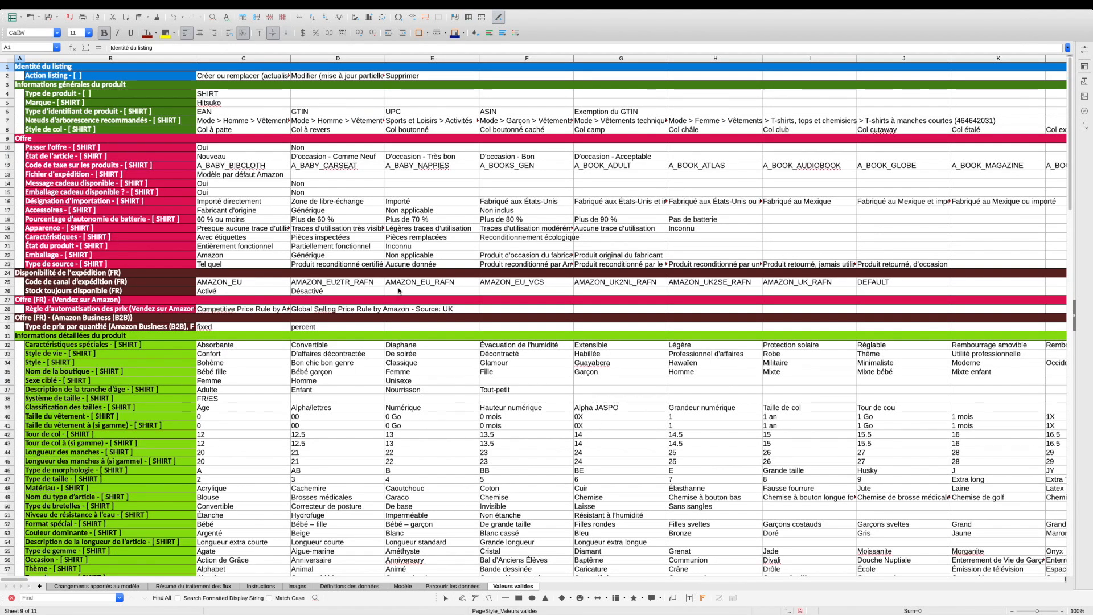
key(ctrl+f)
text(variation)
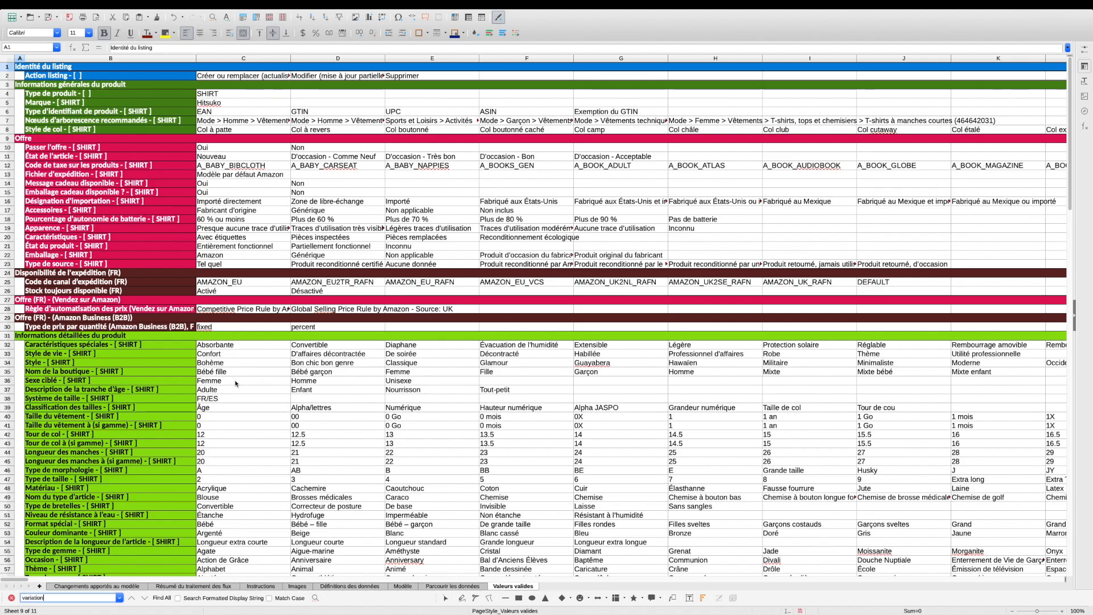
click(158, 595)
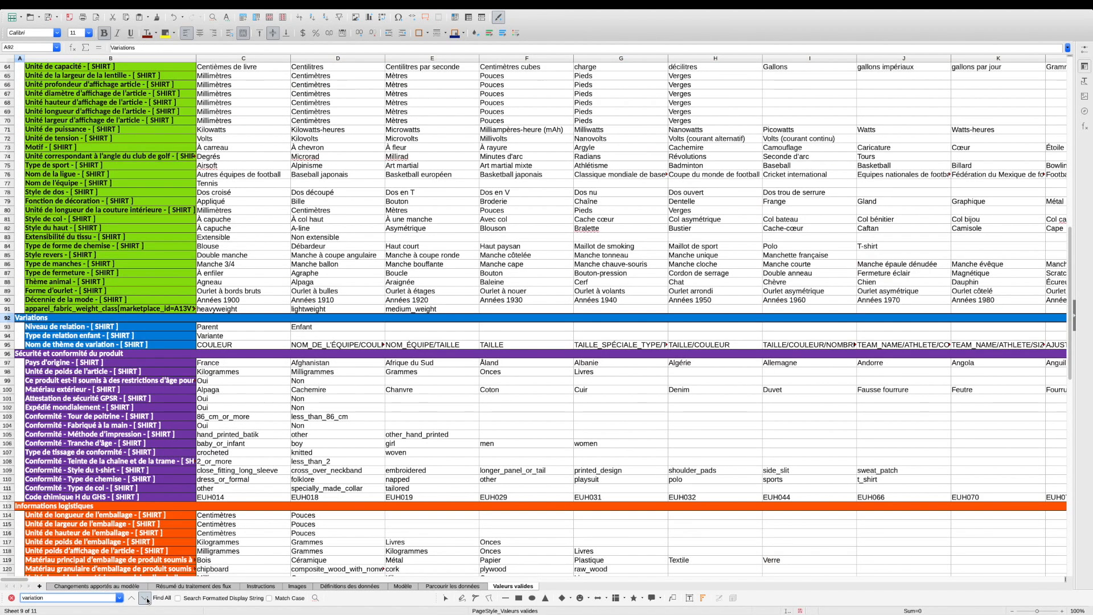
Examine the accepted variation theme names for SHIRT in the "Nom de thème de variation" row.
click(217, 345)
click(323, 345)
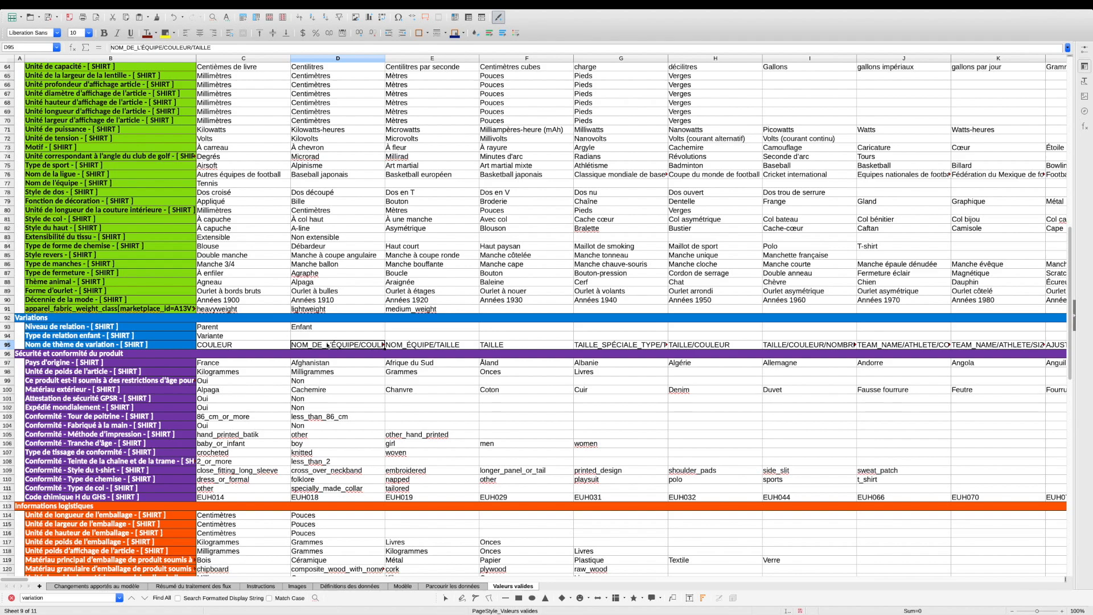
click(430, 345)
click(505, 345)
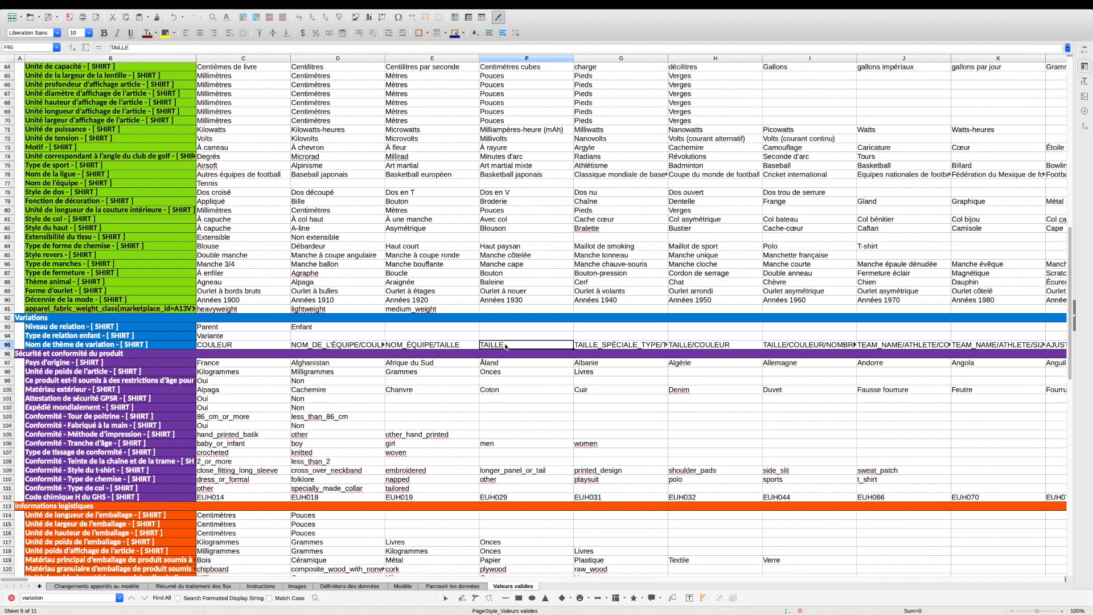
click(592, 345)
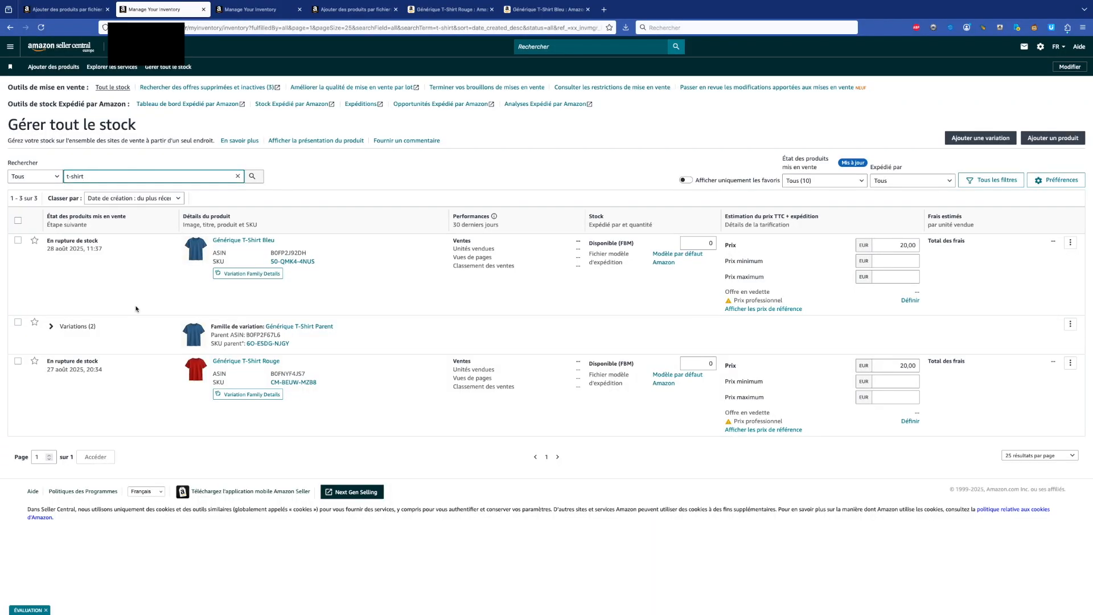
In the Seller Central inventory, expand the variation family of Générique T-Shirt Parent and examine its blue and red T-shirts.
click(52, 329)
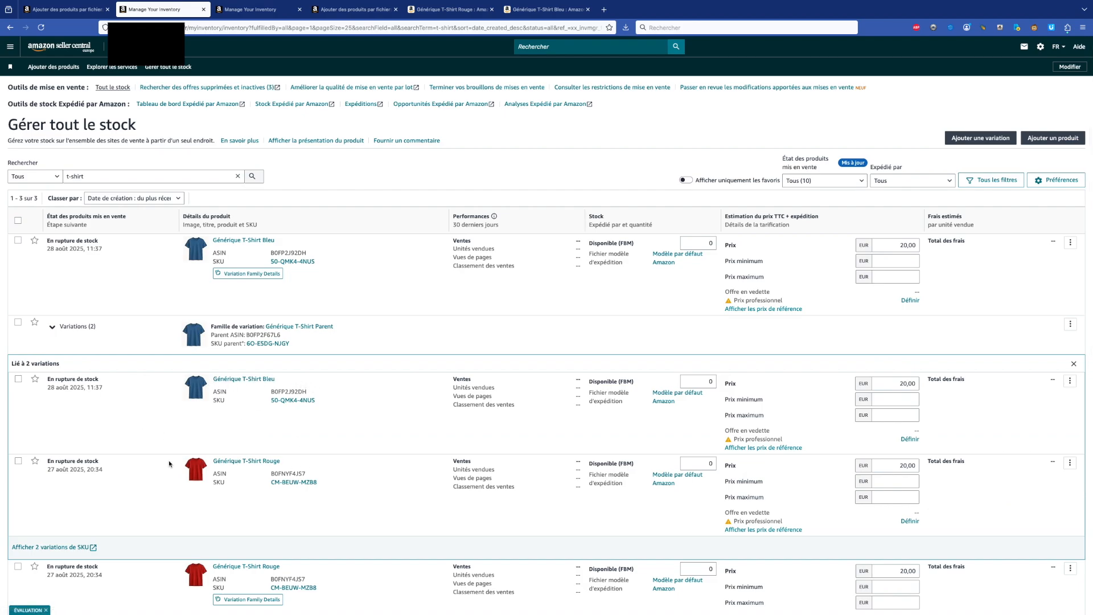
scroll(169, 464, down, 1)
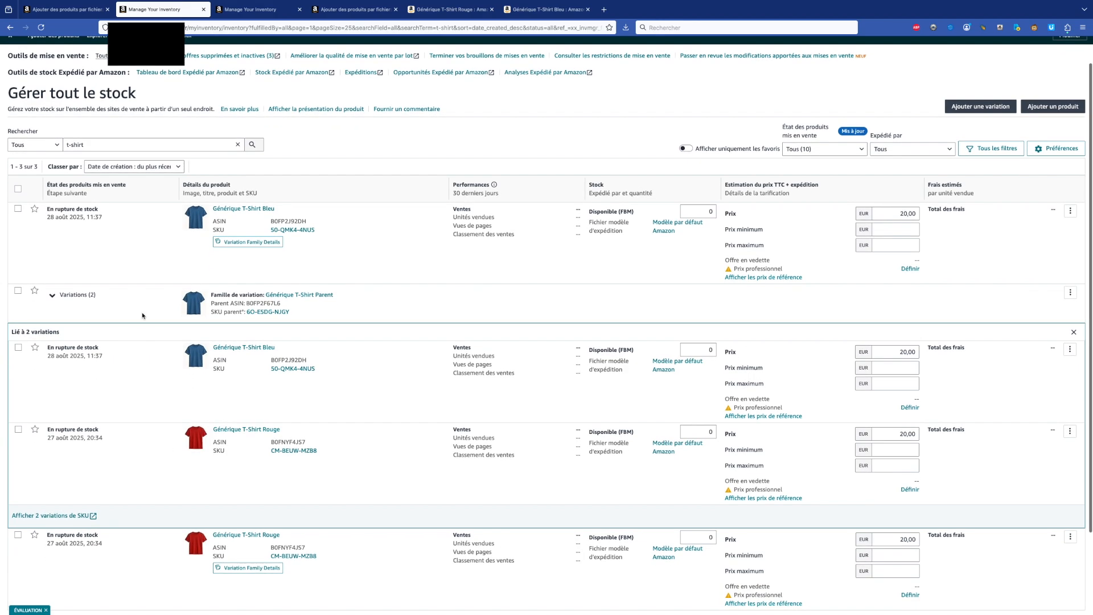
drag(49, 210, 378, 231)
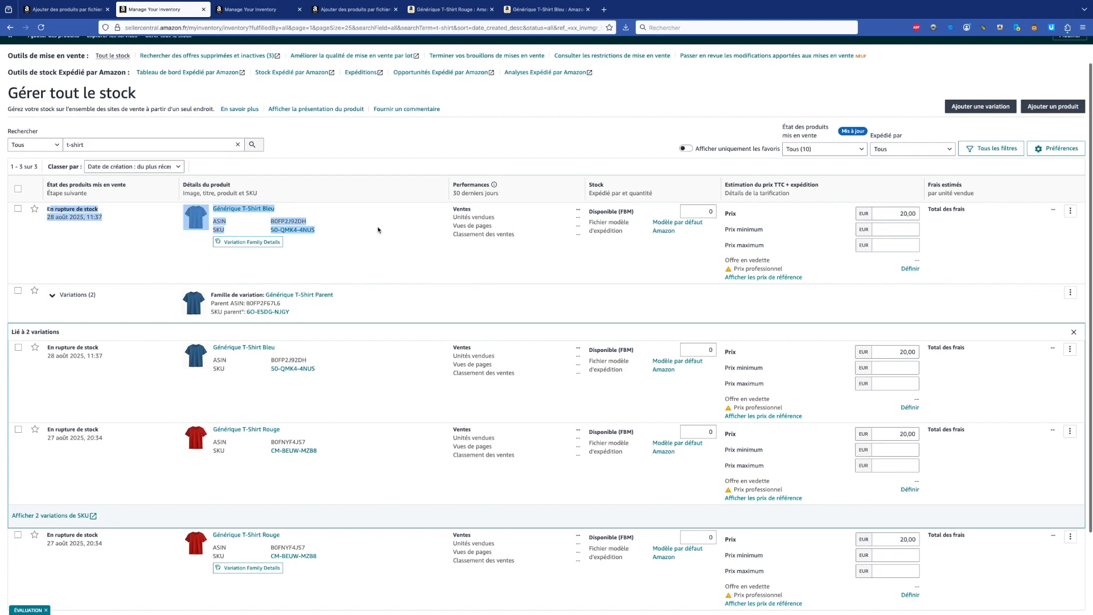
triple_click(106, 146)
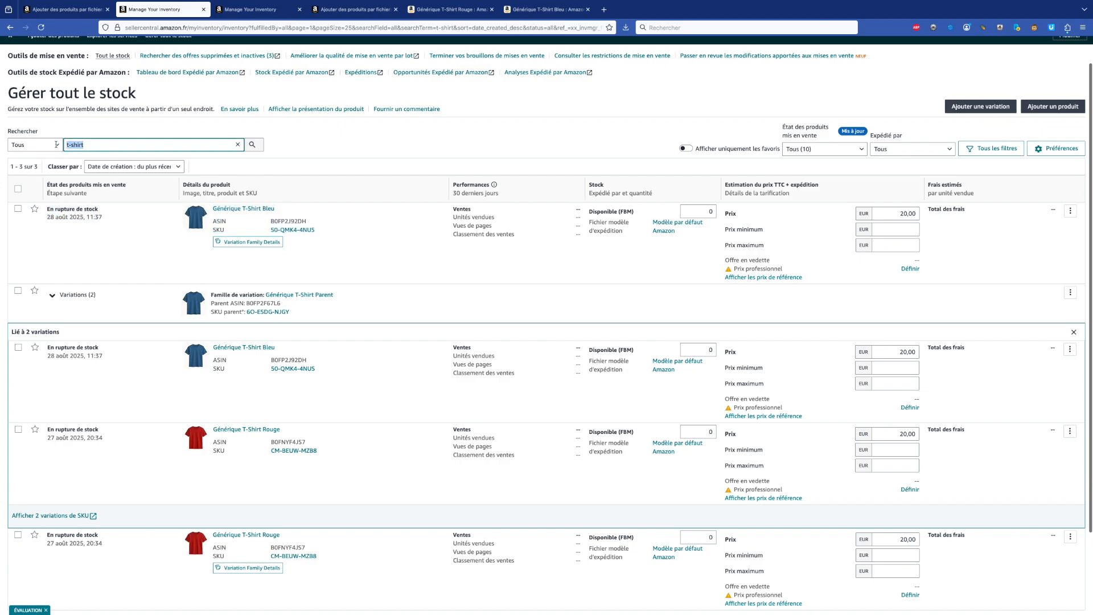
click(394, 141)
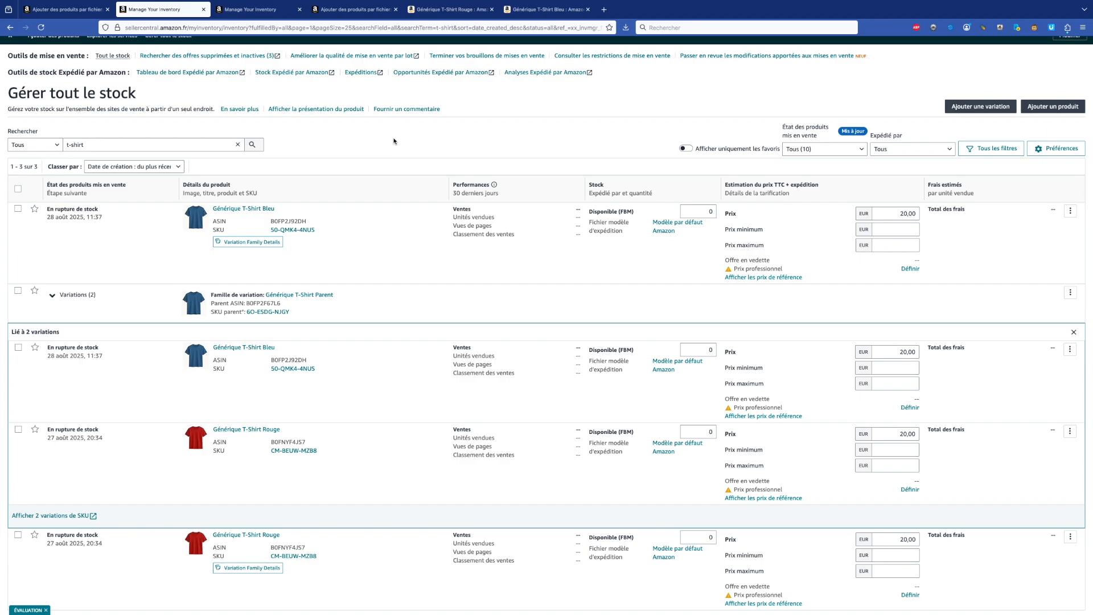
scroll(394, 141, down, 1)
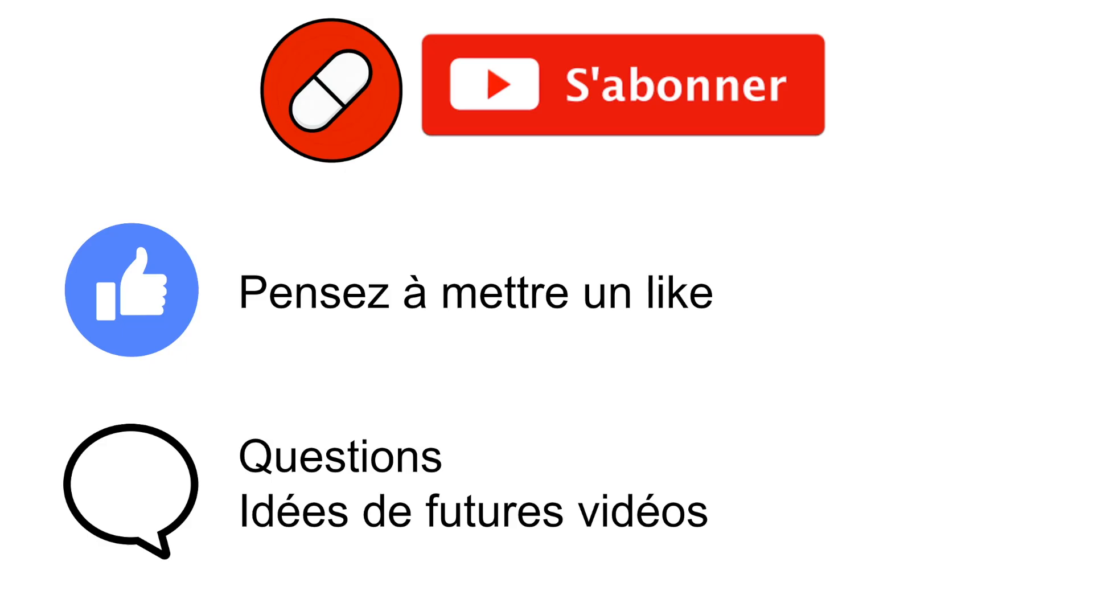